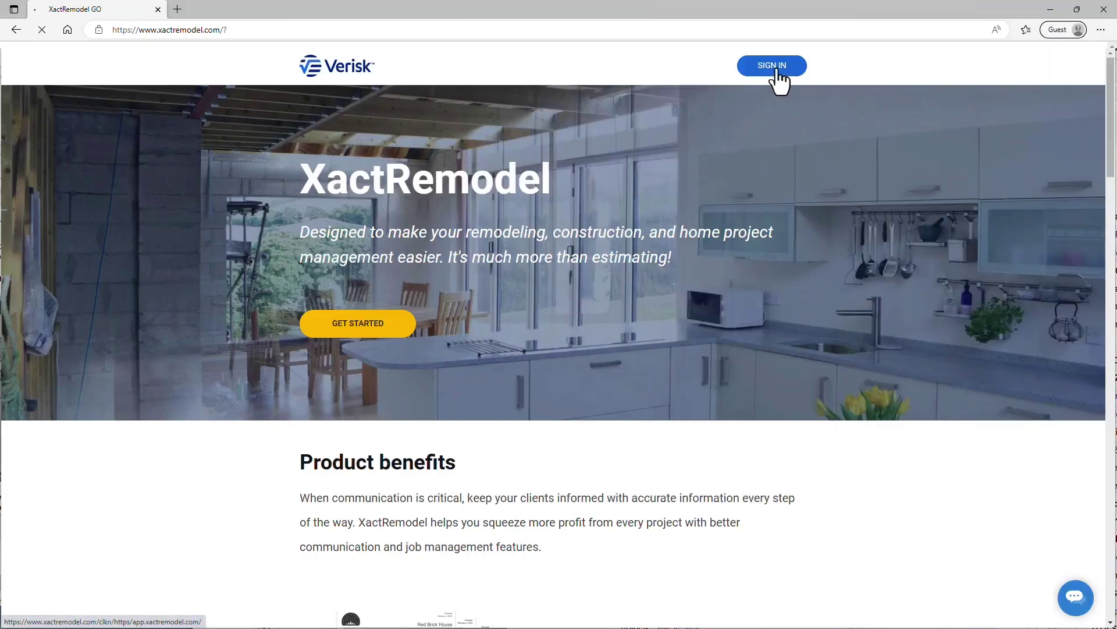
- Sign in to XactRemodel and start a new project
{"action": "left_click", "coordinate": [777, 70]}
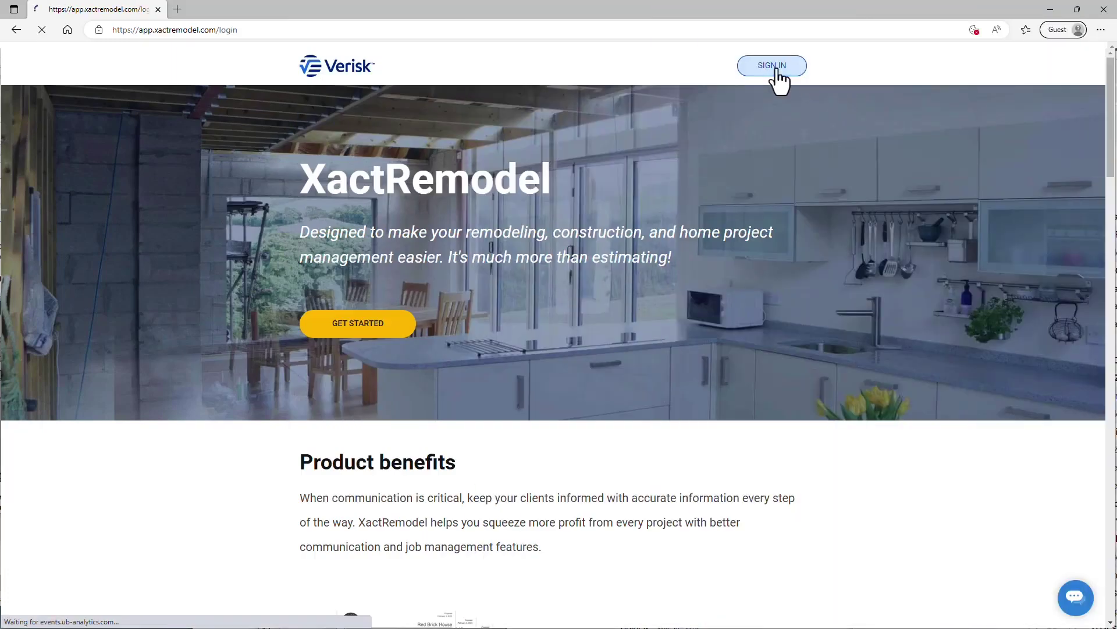
{"action": "left_click", "coordinate": [58, 101]}
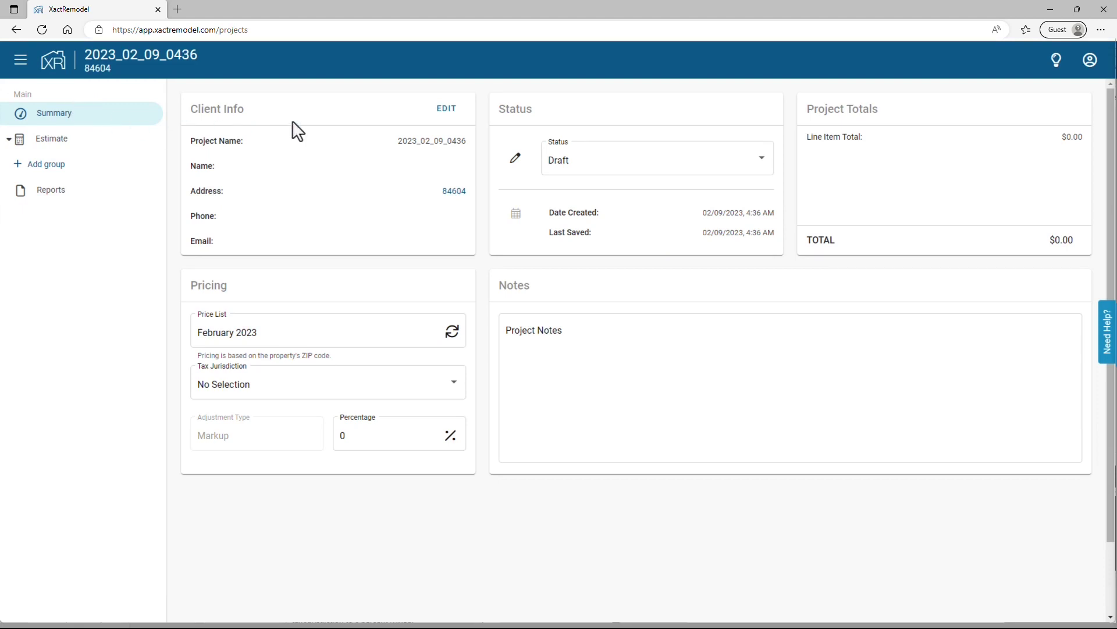
- Edit the client info: name the project Bathroom and enter the client's name, phone, email and street address
{"action": "left_click", "coordinate": [445, 108]}
{"action": "left_click_drag", "start_coordinate": [433, 232], "coordinate": [364, 242]}
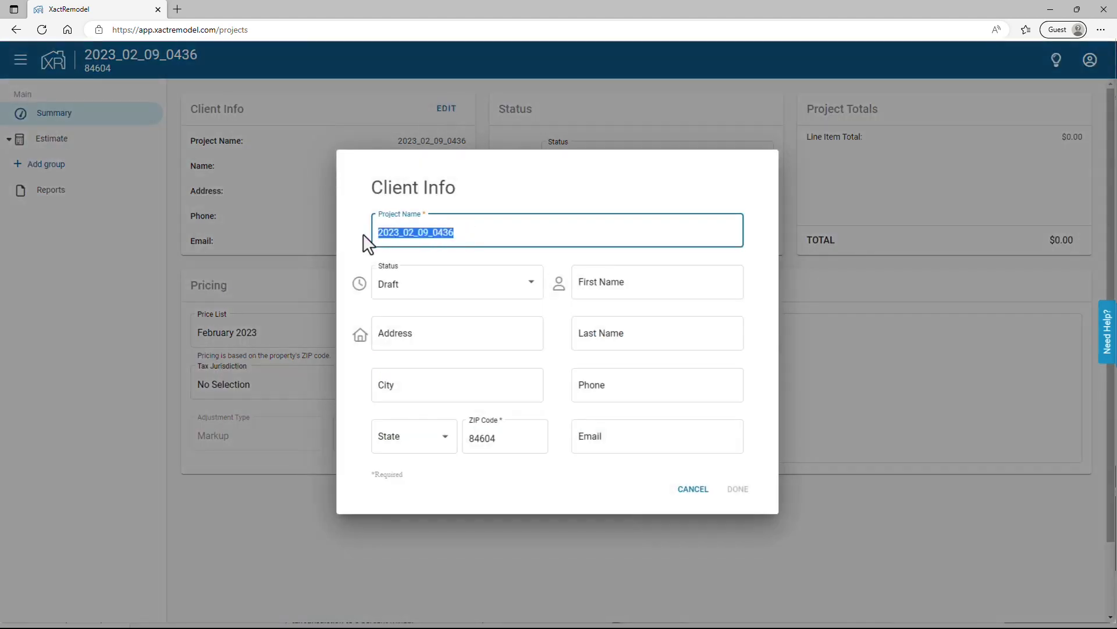
{"action": "type", "text": "Bathoom"}
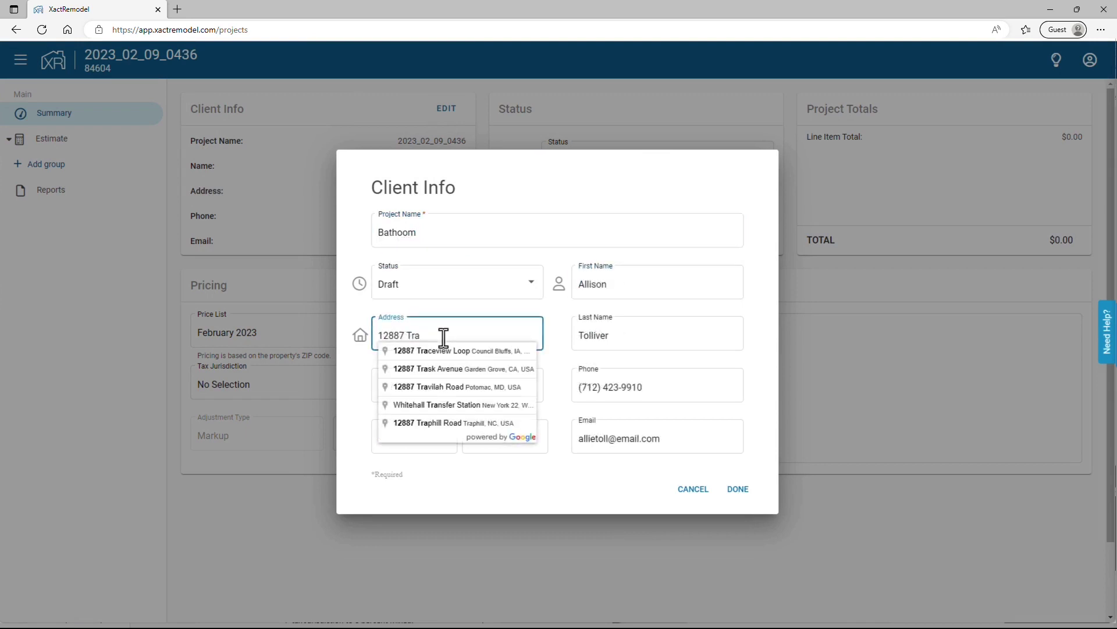
{"action": "left_click", "coordinate": [439, 350]}
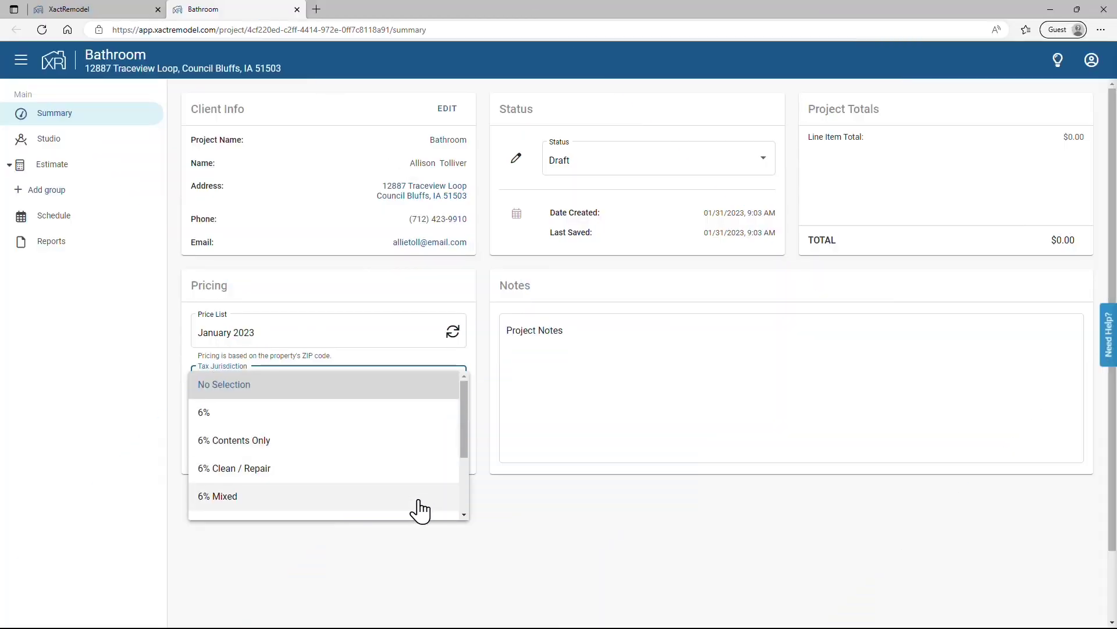
- Set the project's tax jurisdiction to 6% Mixed and the markup percentage to 22
{"action": "left_click", "coordinate": [419, 500]}
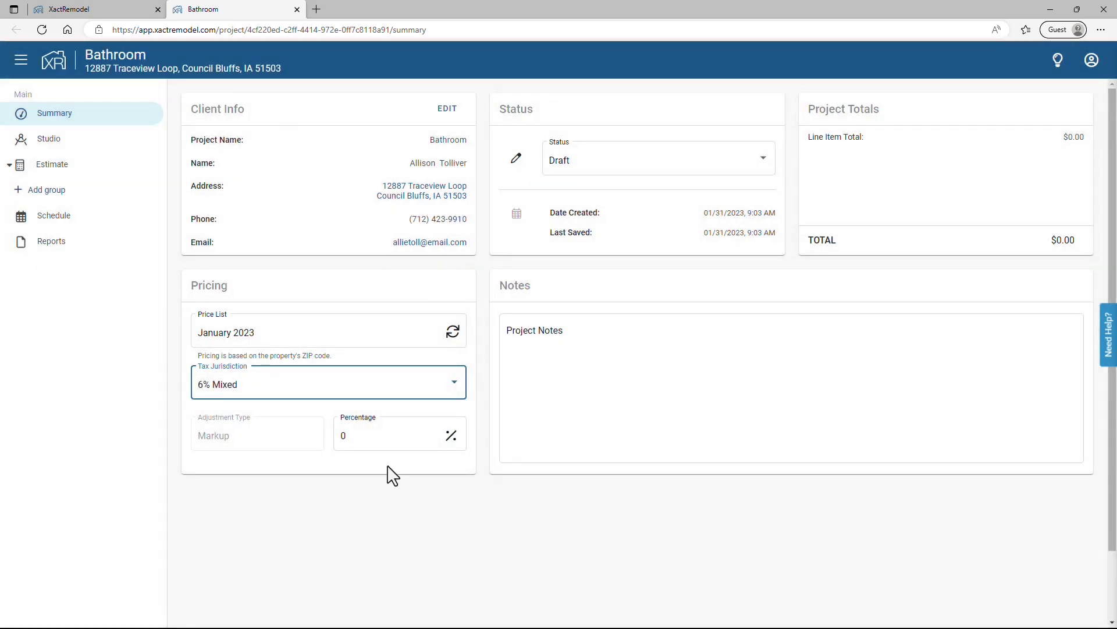
{"action": "left_click", "coordinate": [374, 437]}
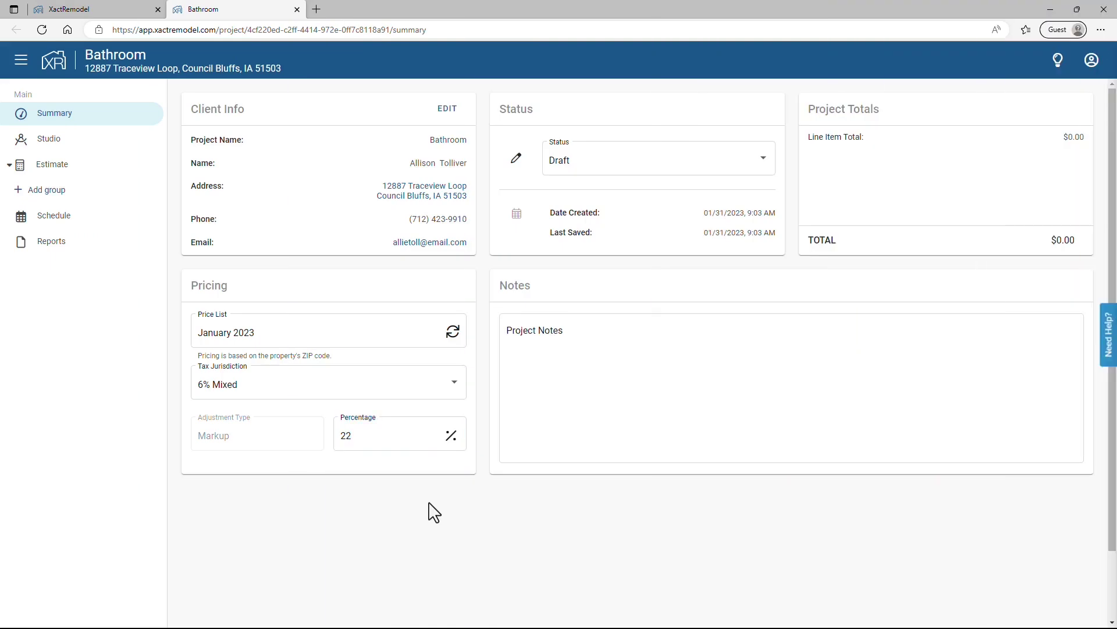
- Open Studio and place a square room, 12' by 12' inside, near the middle of the floor plan
{"action": "left_click", "coordinate": [58, 141]}
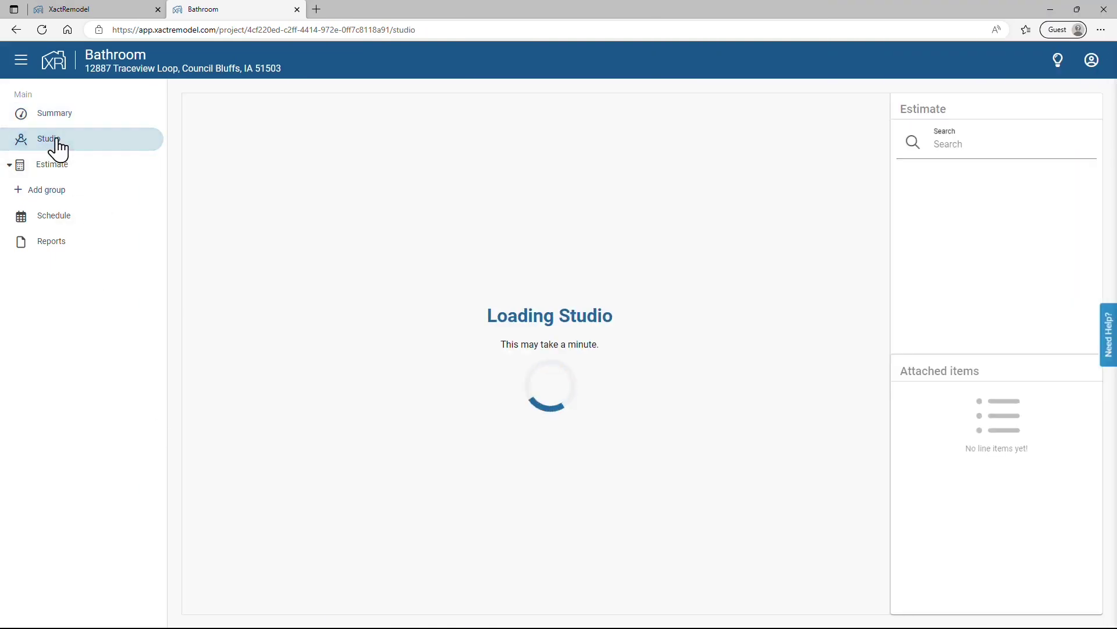
{"action": "left_click", "coordinate": [22, 65]}
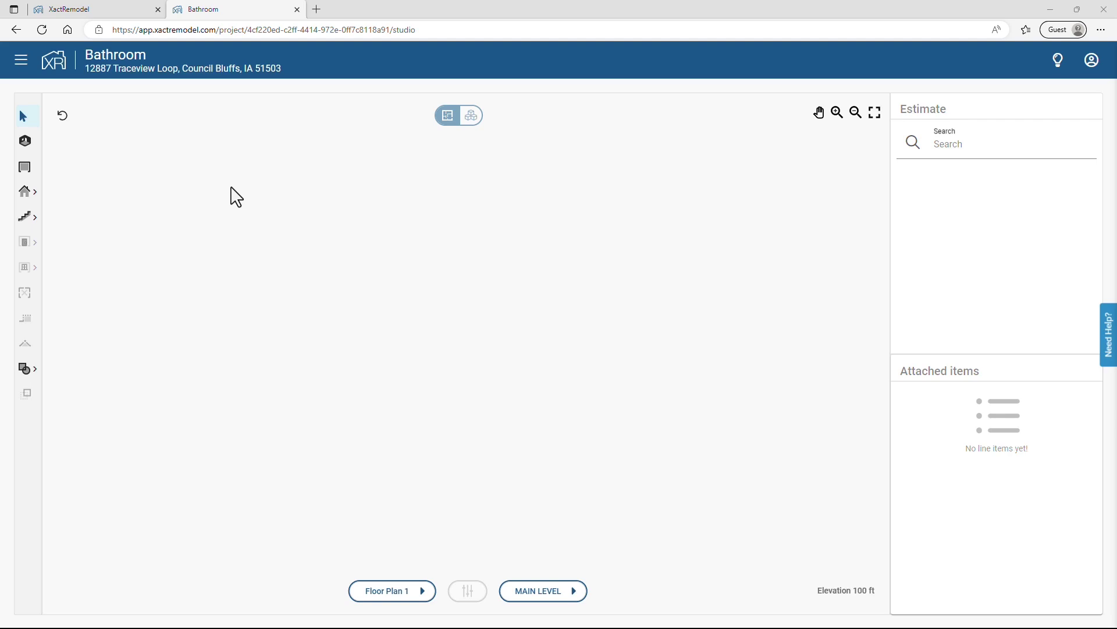
{"action": "left_click", "coordinate": [25, 143]}
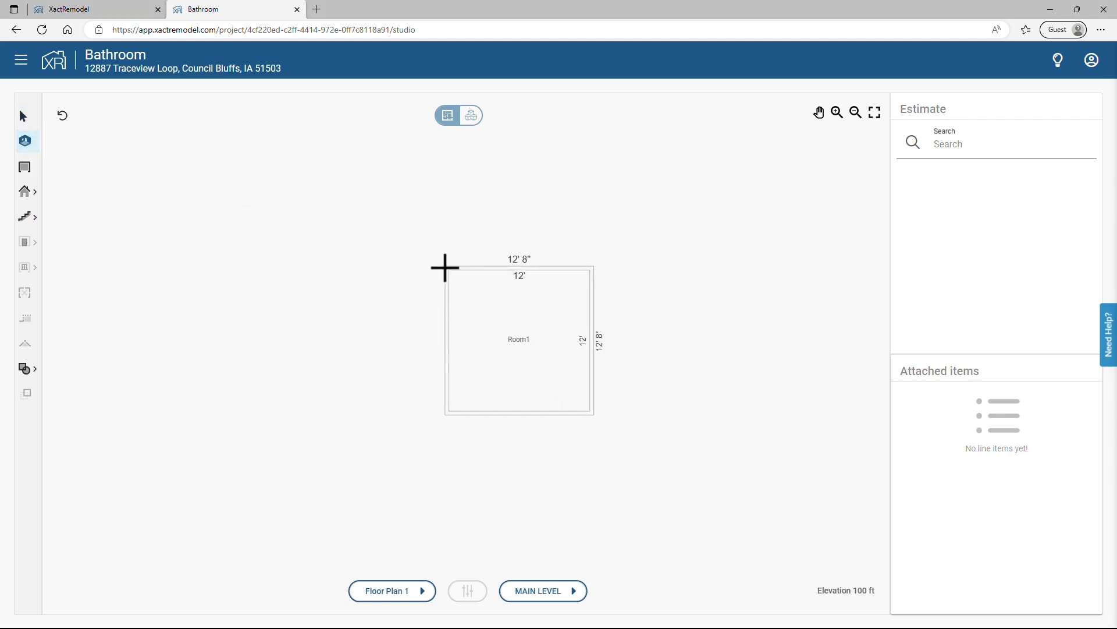
{"action": "left_click", "coordinate": [442, 266]}
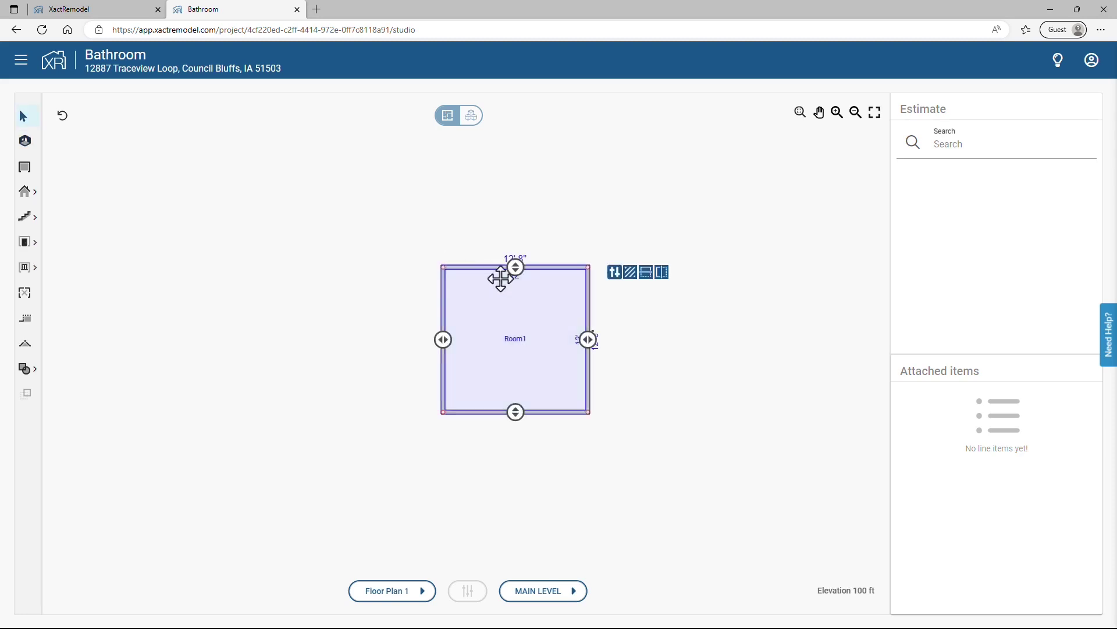
- Shrink the room by moving its upper and right walls inward, and set its interior dimensions to 5' 1" wide by 8' 3" long
{"action": "left_click", "coordinate": [516, 269]}
{"action": "left_click_drag", "start_coordinate": [515, 269], "coordinate": [518, 309]}
{"action": "left_click_drag", "start_coordinate": [589, 357], "coordinate": [517, 366]}
{"action": "left_click", "coordinate": [474, 316]}
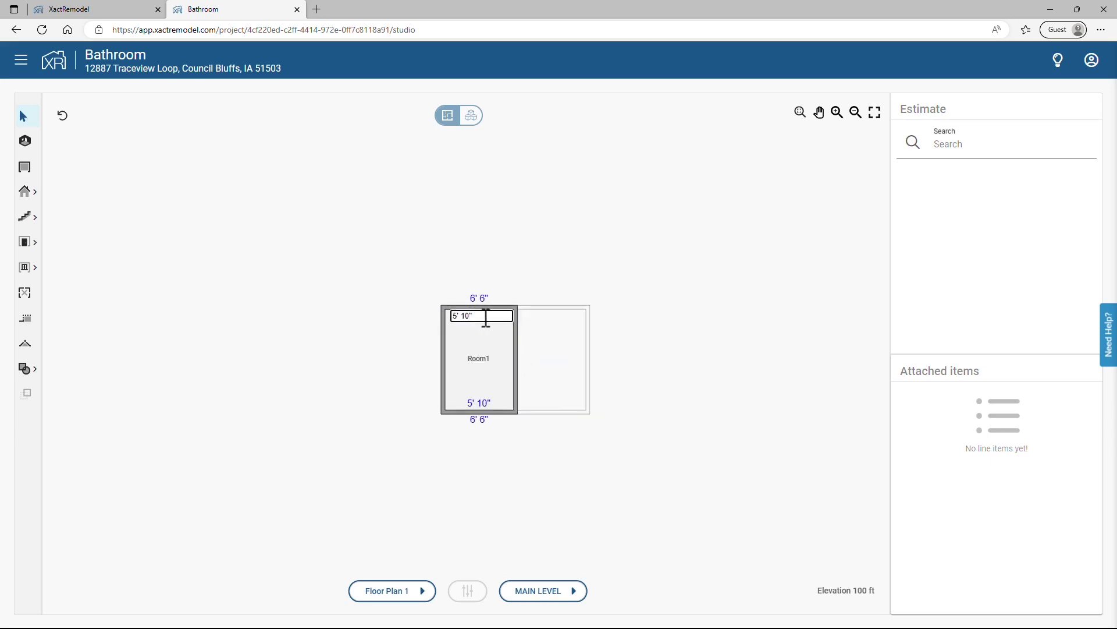
{"action": "key", "text": "Return"}
{"action": "left_click", "coordinate": [506, 360]}
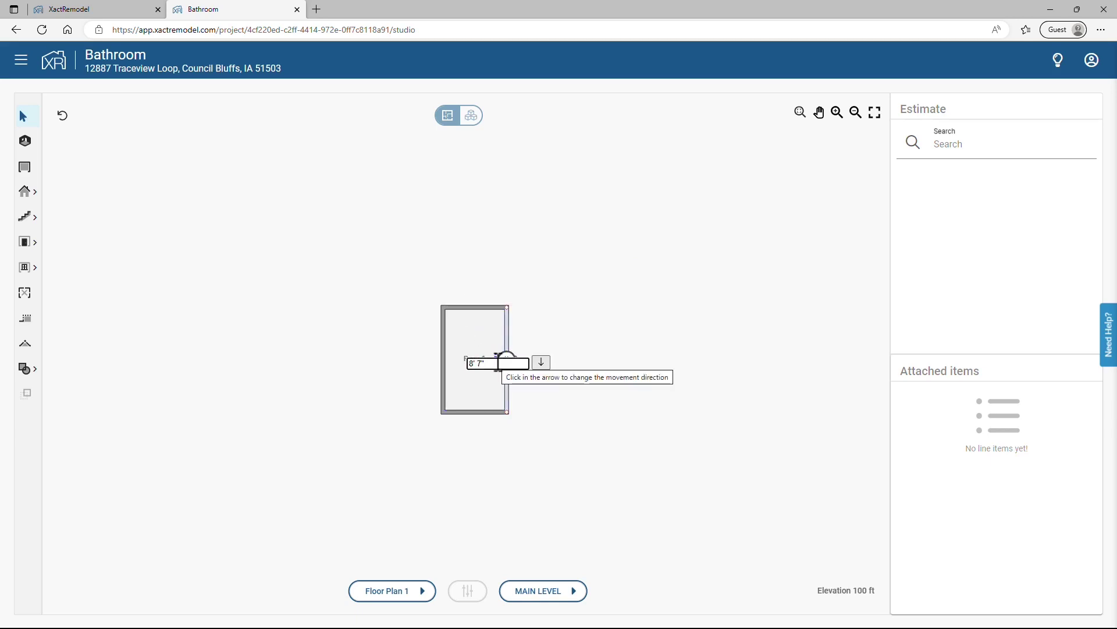
- Rename the room as Bathroom
{"action": "left_click", "coordinate": [475, 356]}
{"action": "type", "text": "Bath"}
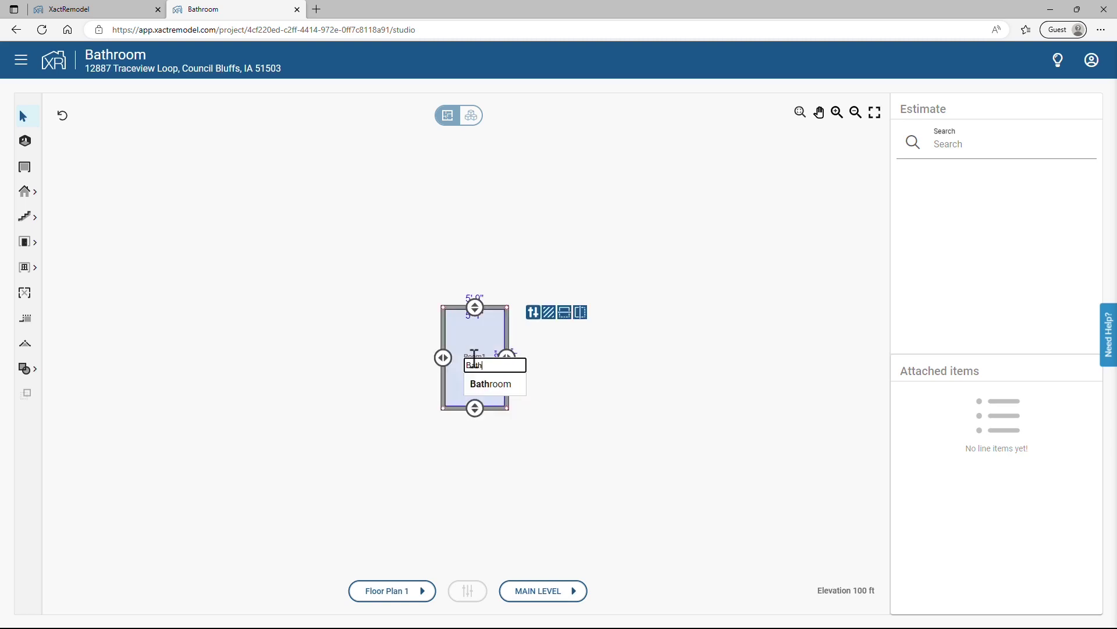
{"action": "left_click", "coordinate": [491, 384]}
{"action": "left_click", "coordinate": [567, 400]}
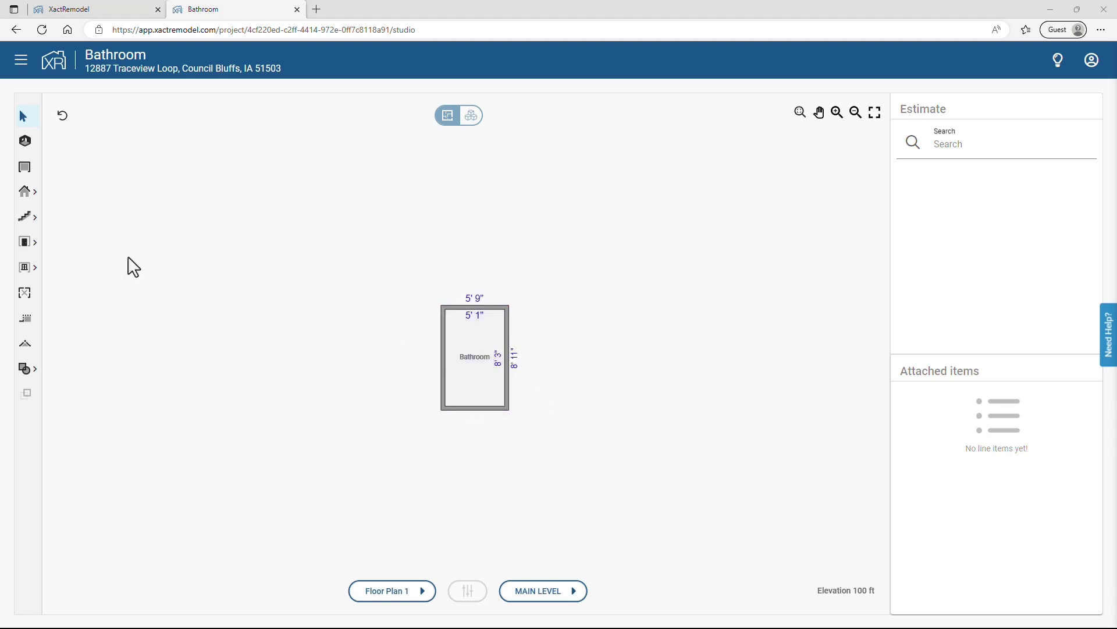
- Add a door to the Bathroom's lower wall and set its width to 2' 4"
{"action": "left_click", "coordinate": [25, 245]}
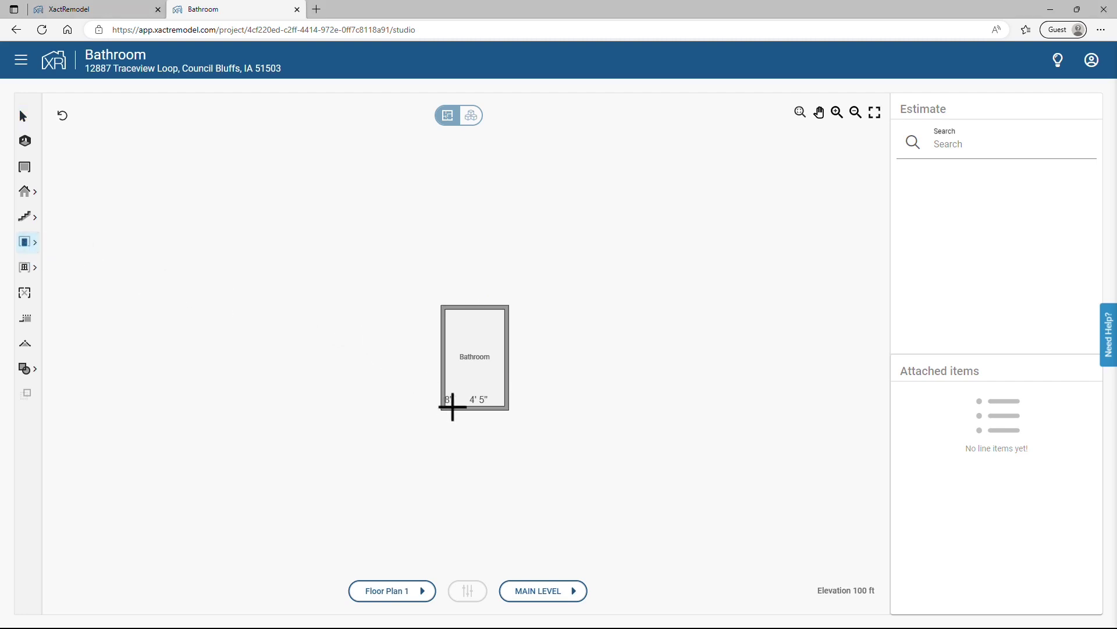
{"action": "left_click", "coordinate": [485, 410]}
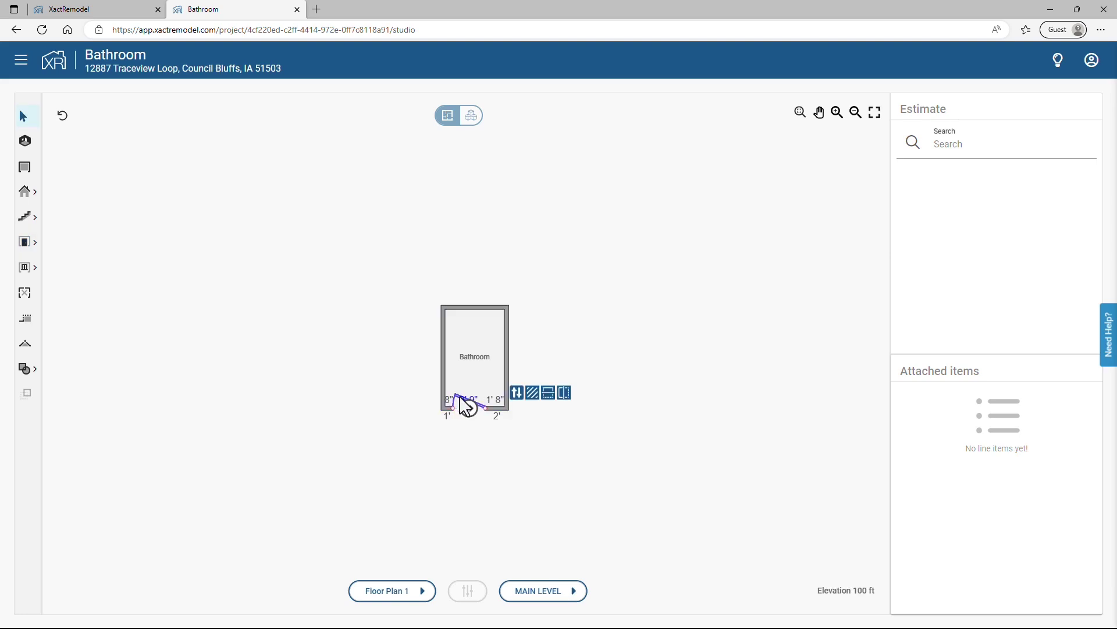
{"action": "left_click", "coordinate": [464, 399]}
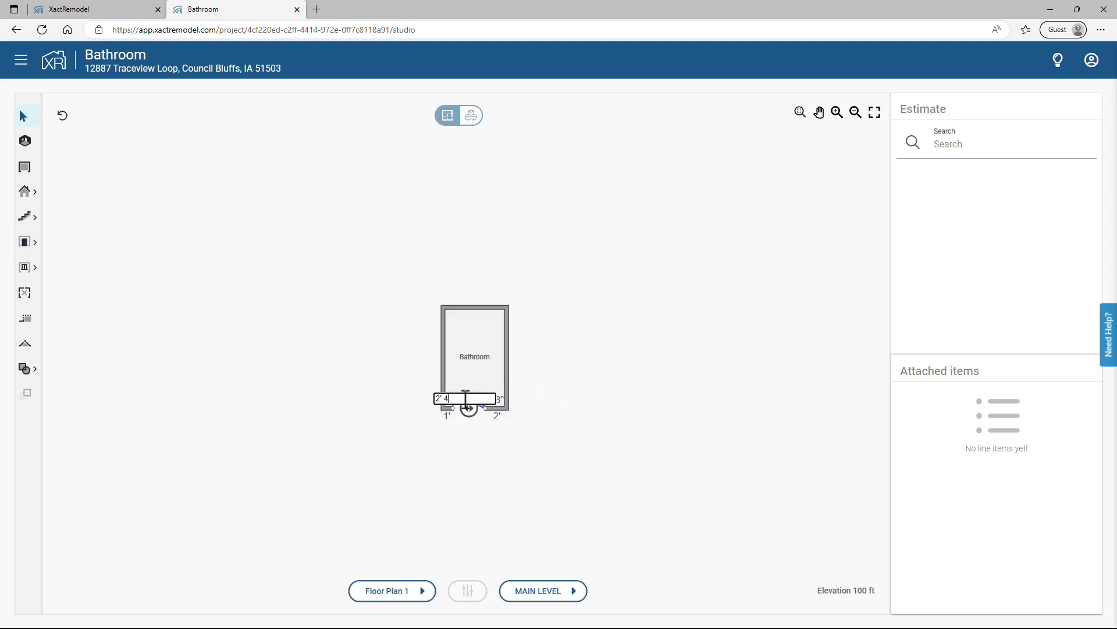
{"action": "key", "text": "Return"}
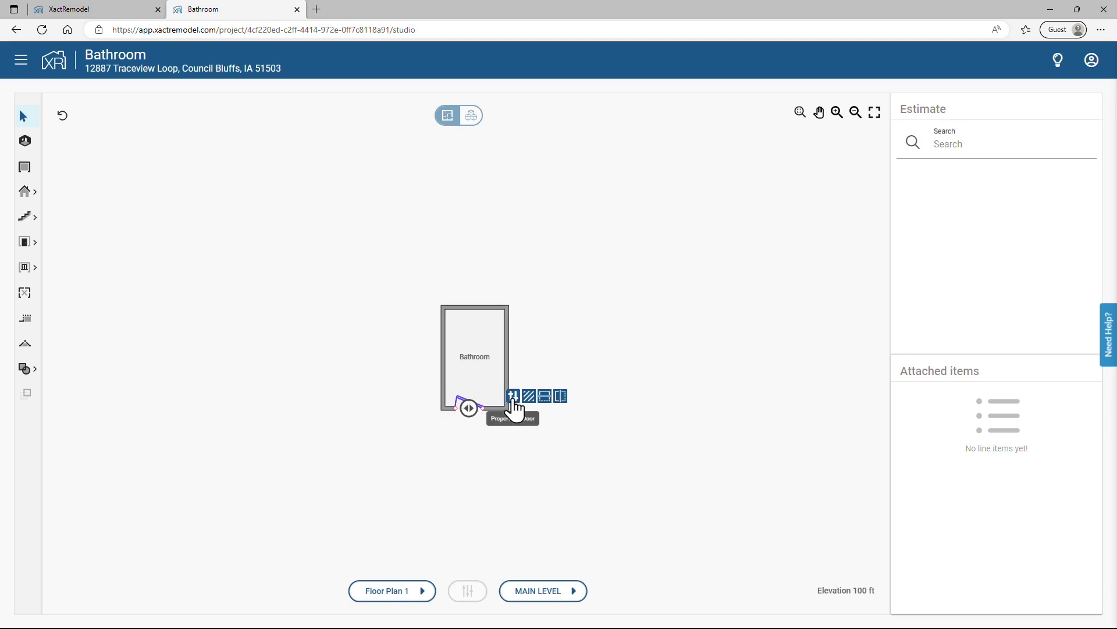
- In the door's properties, set the door swing to Left-hand and the door style to Paneled
{"action": "left_click", "coordinate": [513, 398]}
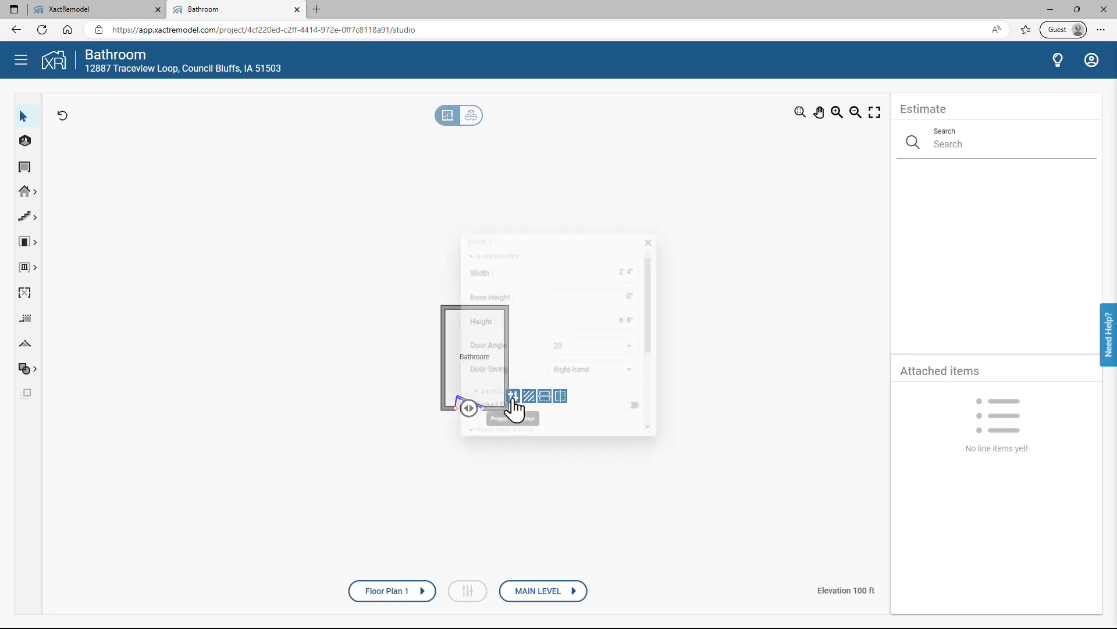
{"action": "left_click", "coordinate": [637, 379]}
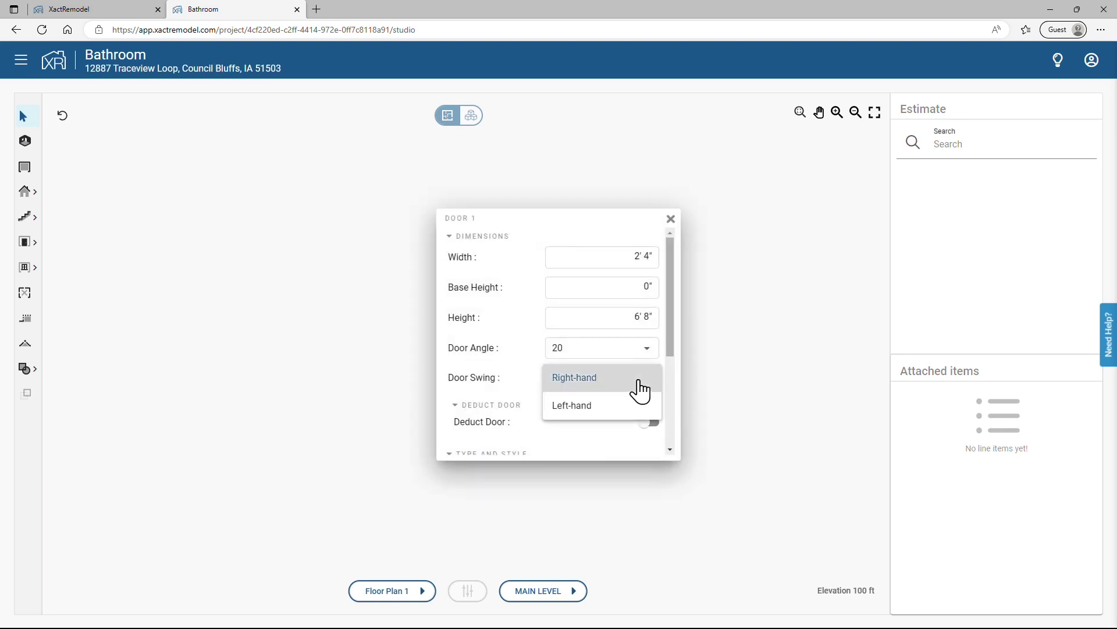
{"action": "left_click", "coordinate": [593, 425]}
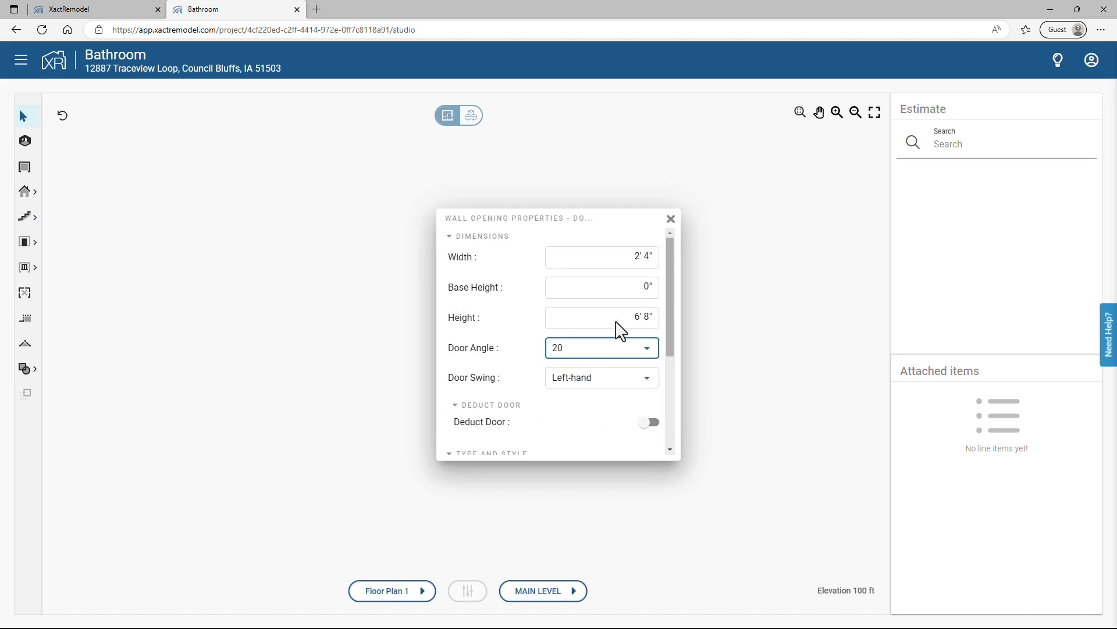
{"action": "scroll", "coordinate": [644, 320], "scroll_direction": "down", "scroll_amount": 3}
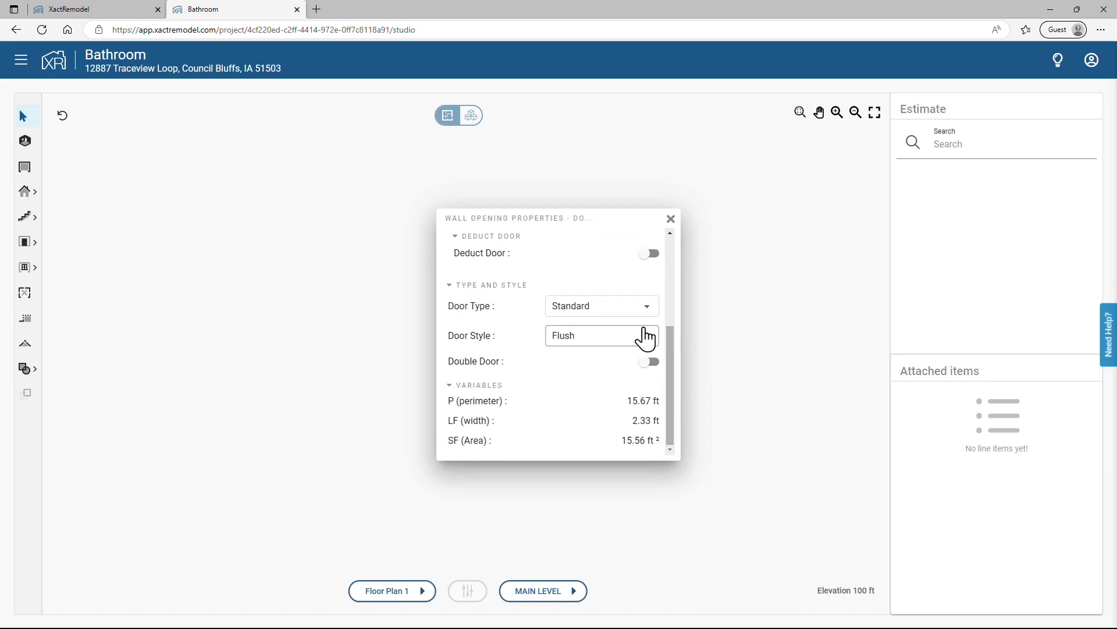
{"action": "left_click", "coordinate": [645, 330]}
{"action": "left_click", "coordinate": [599, 366]}
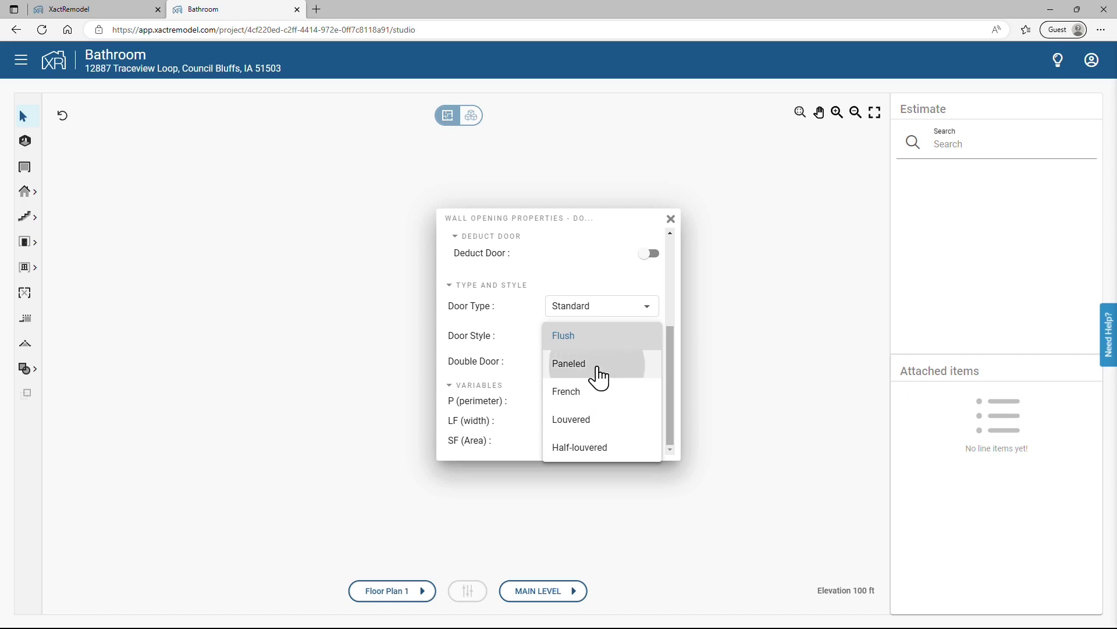
{"action": "left_click", "coordinate": [671, 219]}
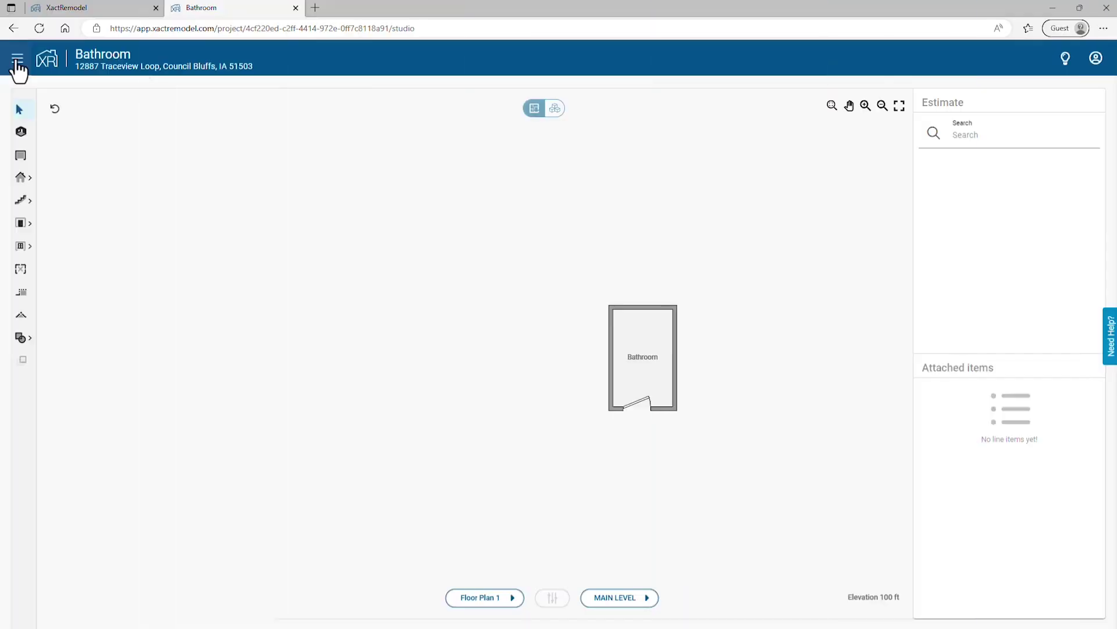
- Open the estimate for the Bathroom group under Main Level and search its quick estimates for "full bathroom"
{"action": "left_click", "coordinate": [17, 60]}
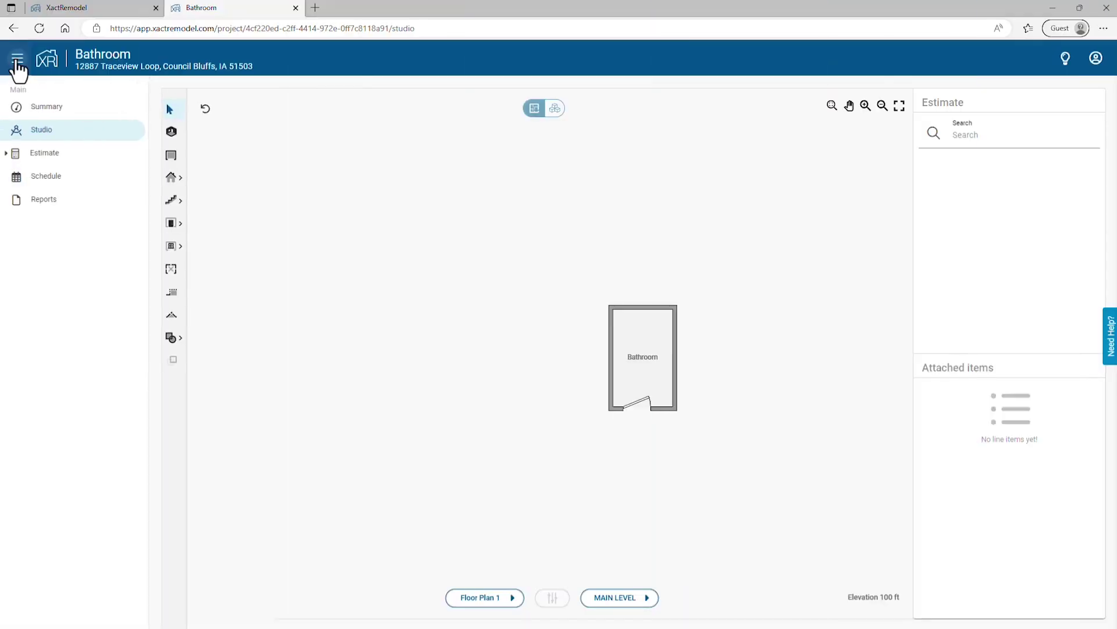
{"action": "left_click", "coordinate": [34, 156]}
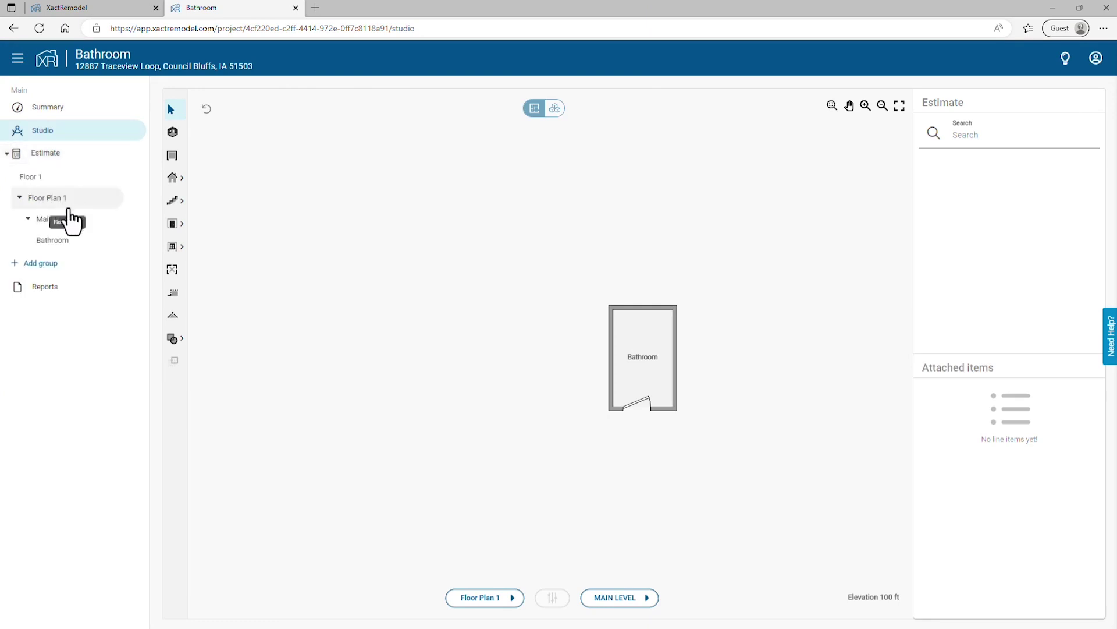
{"action": "left_click", "coordinate": [66, 247]}
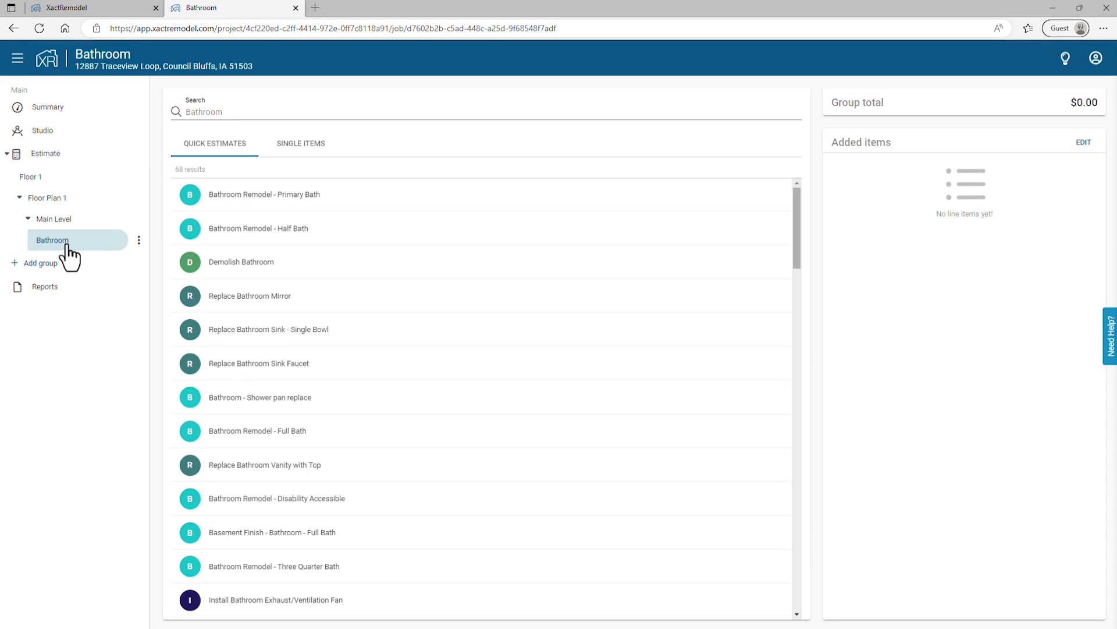
{"action": "left_click", "coordinate": [199, 110]}
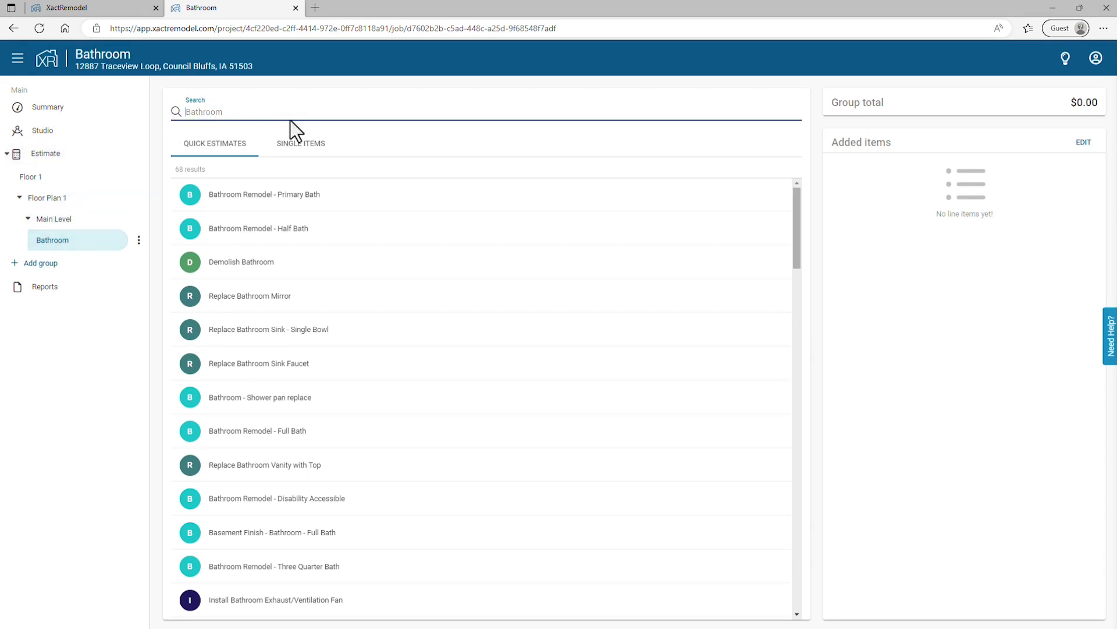
{"action": "type", "text": "fu"}
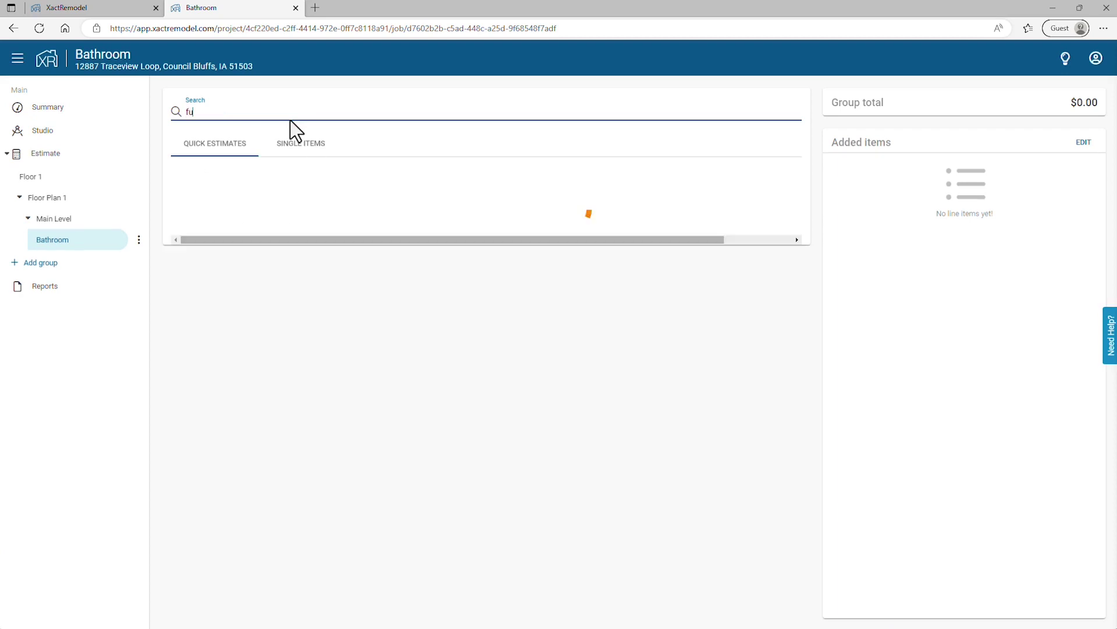
{"action": "type", "text": "ll bathroom"}
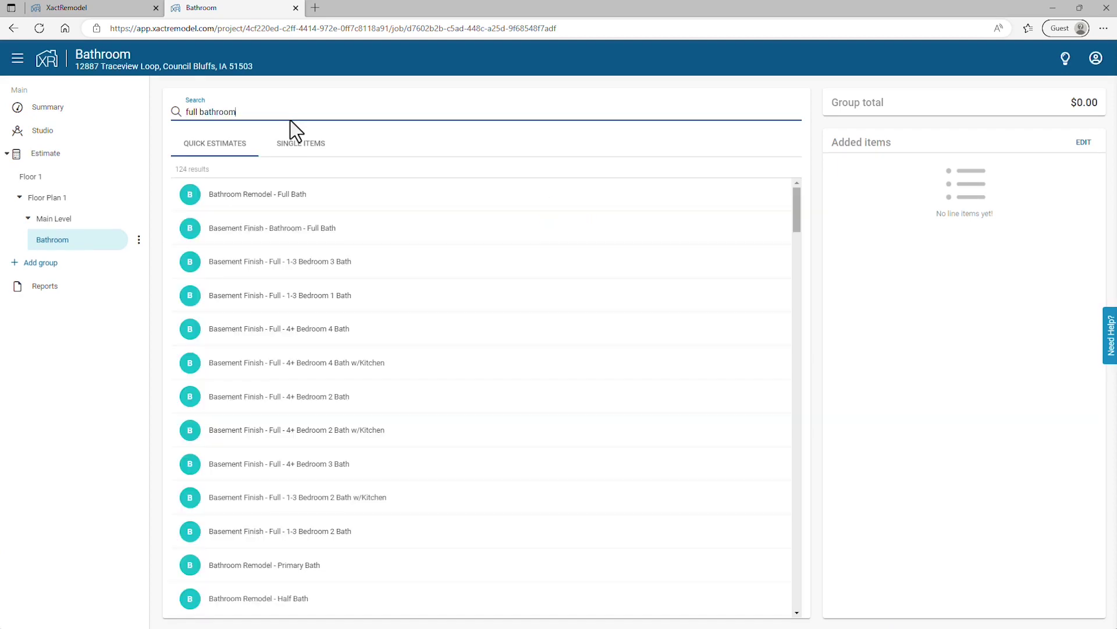
- Review the details of the "Bathroom Remodel - Full Bath" quick estimate, add its items to the Bathroom group and look through the added items
{"action": "left_click", "coordinate": [286, 194]}
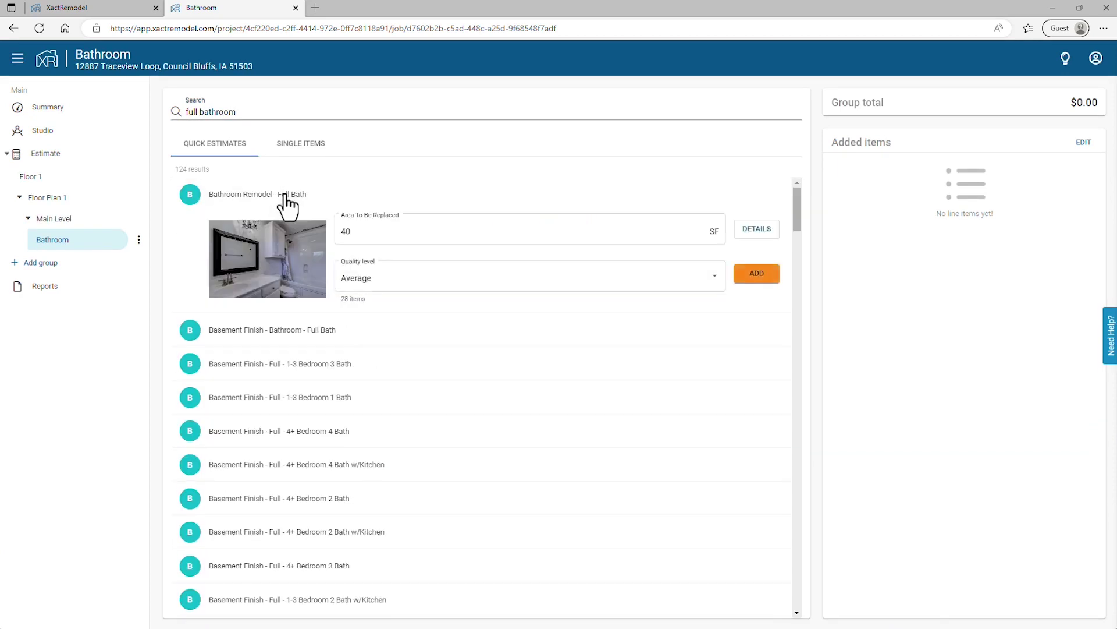
{"action": "left_click", "coordinate": [757, 229]}
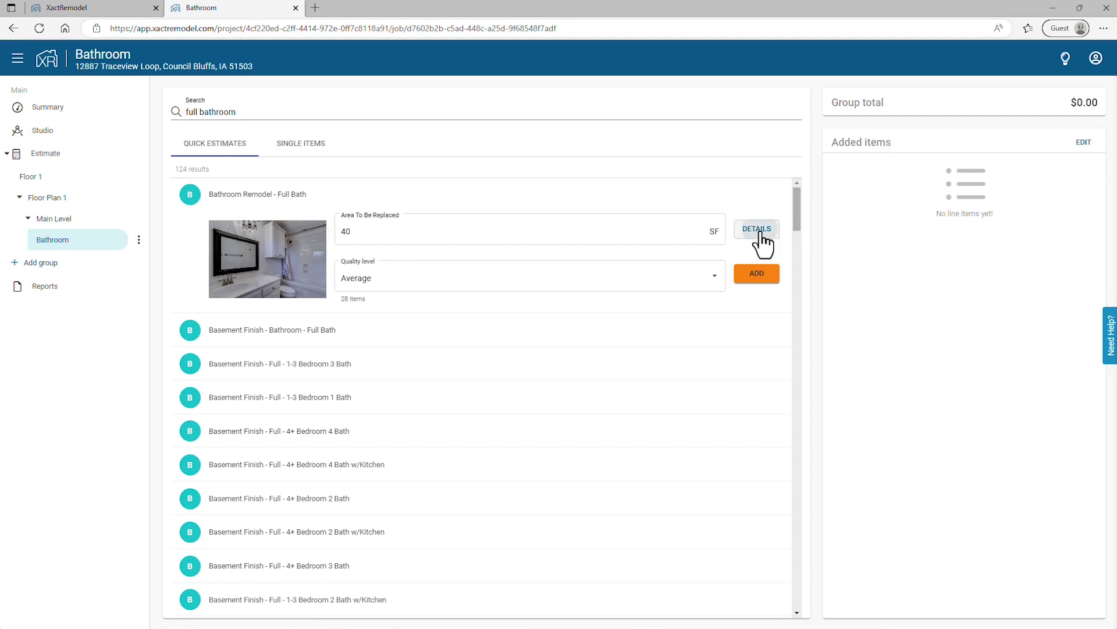
{"action": "left_click_drag", "start_coordinate": [716, 253], "coordinate": [698, 145]}
{"action": "left_click", "coordinate": [696, 152]}
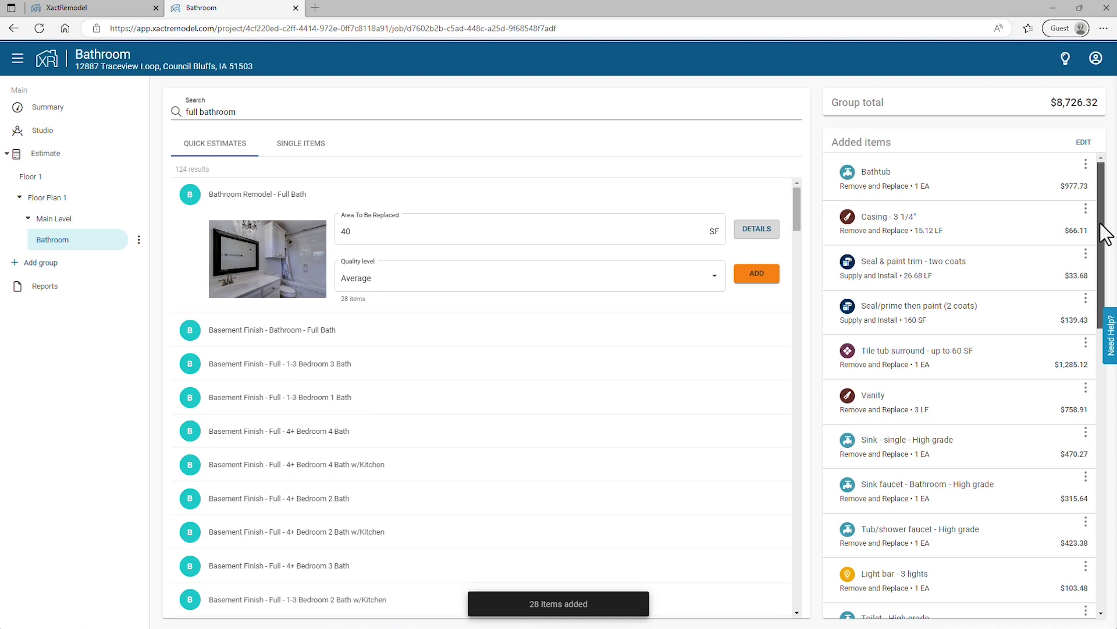
{"action": "left_click_drag", "start_coordinate": [1106, 232], "coordinate": [1085, 387]}
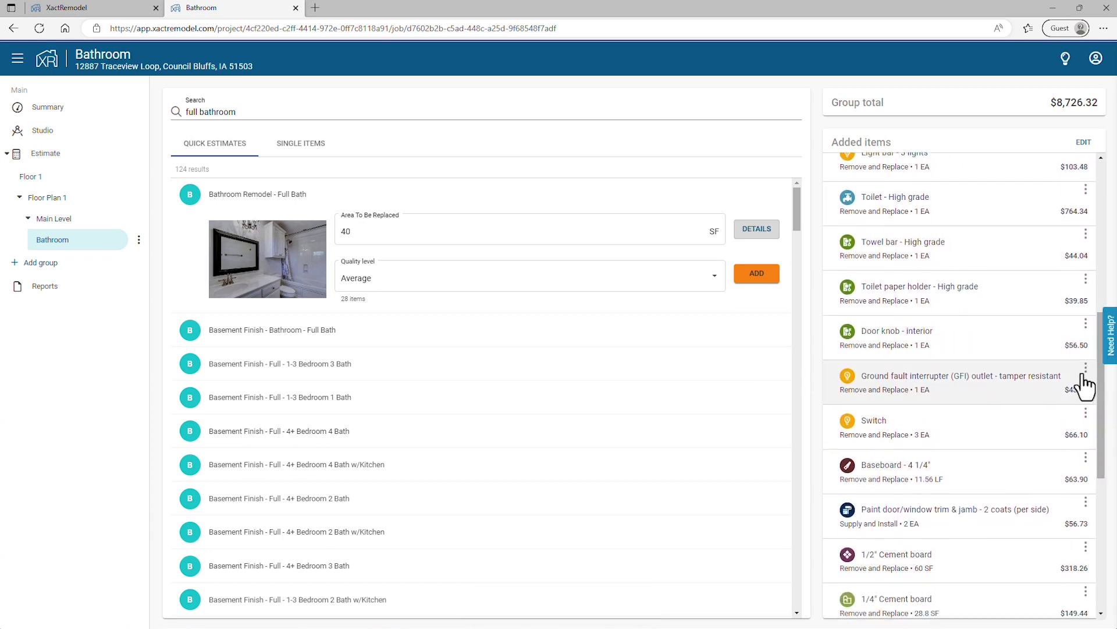
- Delete the "Door knob - interior" item from the Bathroom group's added items
{"action": "left_click", "coordinate": [910, 346]}
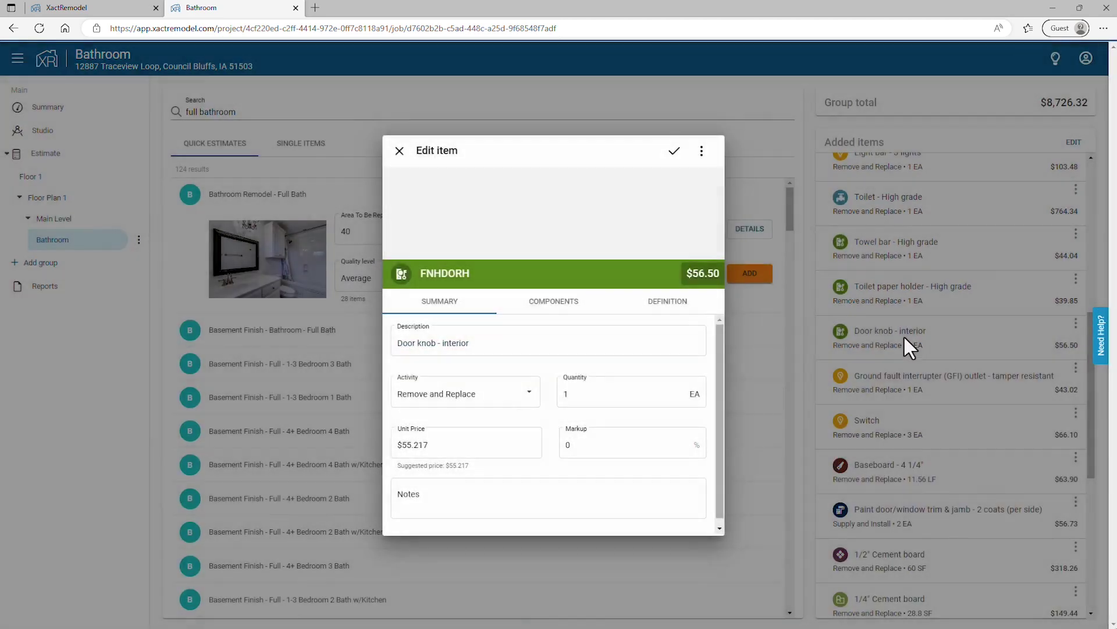
{"action": "left_click", "coordinate": [702, 153]}
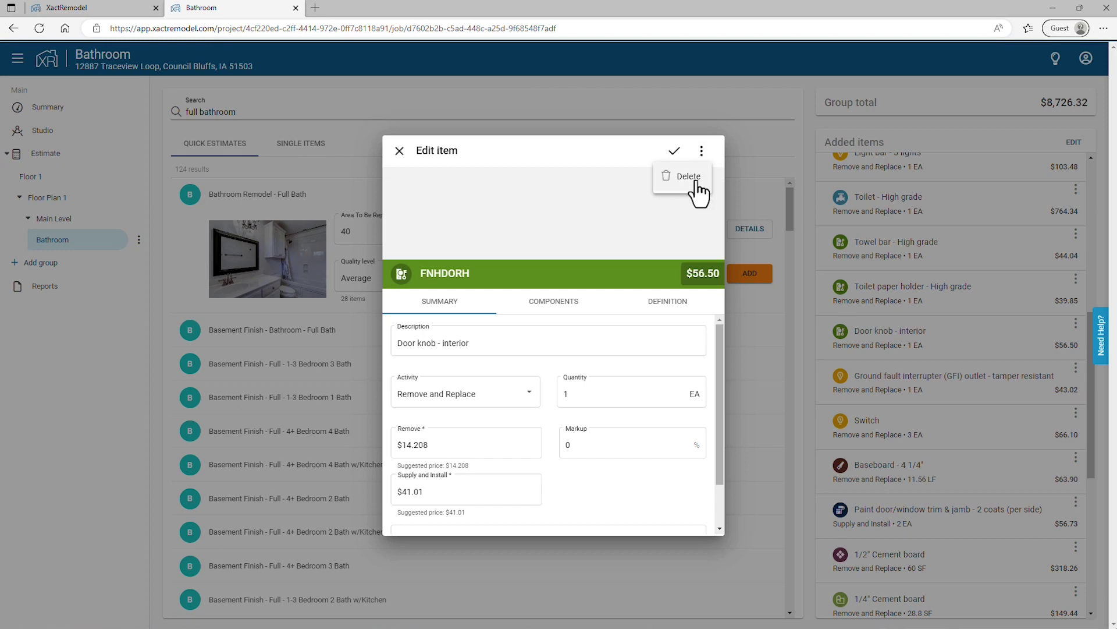
{"action": "left_click", "coordinate": [696, 175]}
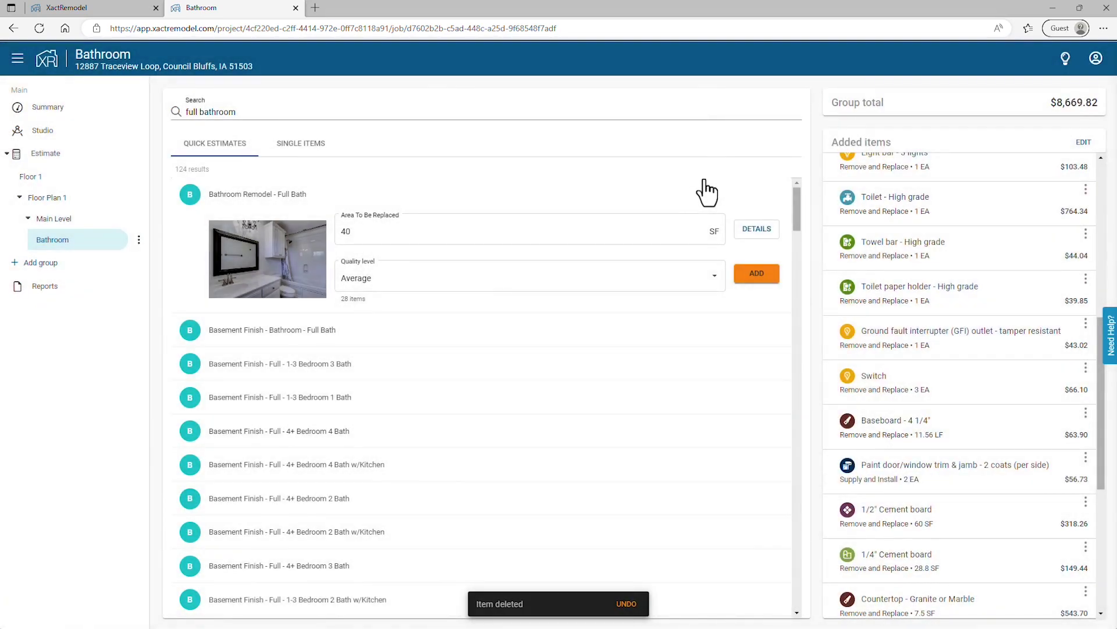
- Set the quantity of the Switch item to 2 EA and save the change
{"action": "left_click", "coordinate": [904, 376]}
{"action": "left_click", "coordinate": [590, 391]}
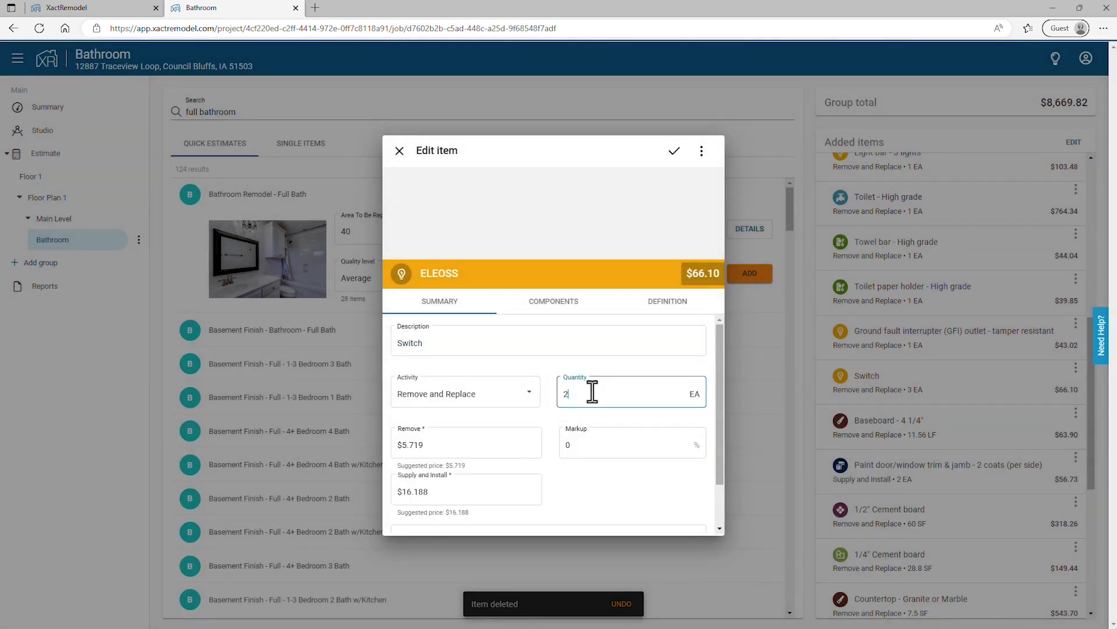
{"action": "left_click", "coordinate": [674, 153]}
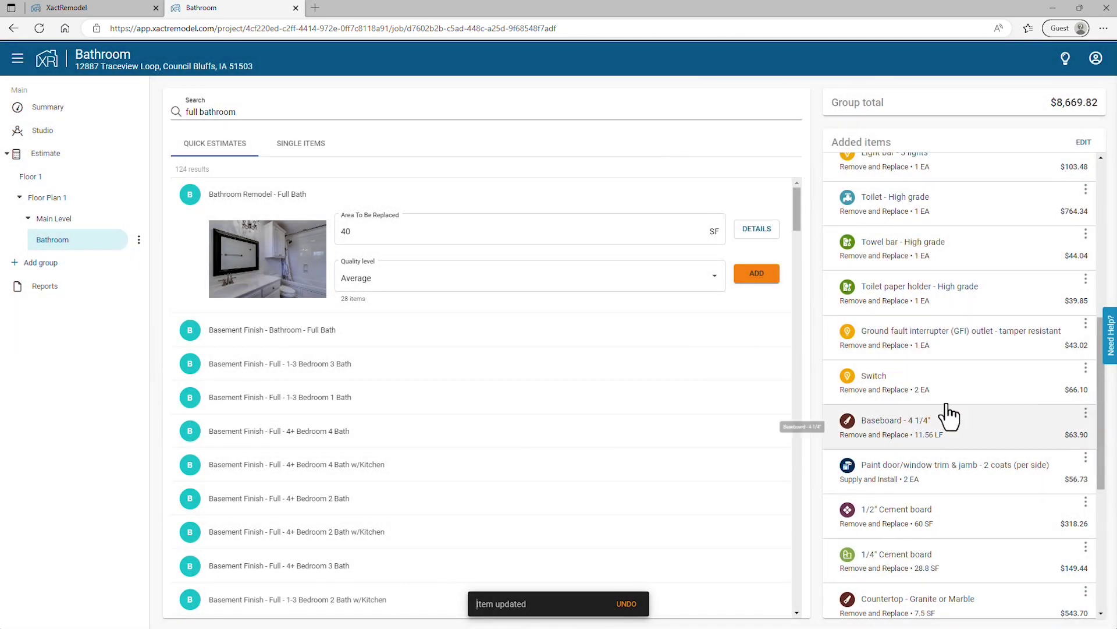
- Set the quantity of the "Paint door/window trim & jamb - 2 coats (per side)" item to 1 EA and save the change
{"action": "left_click", "coordinate": [939, 473]}
{"action": "left_click", "coordinate": [599, 396]}
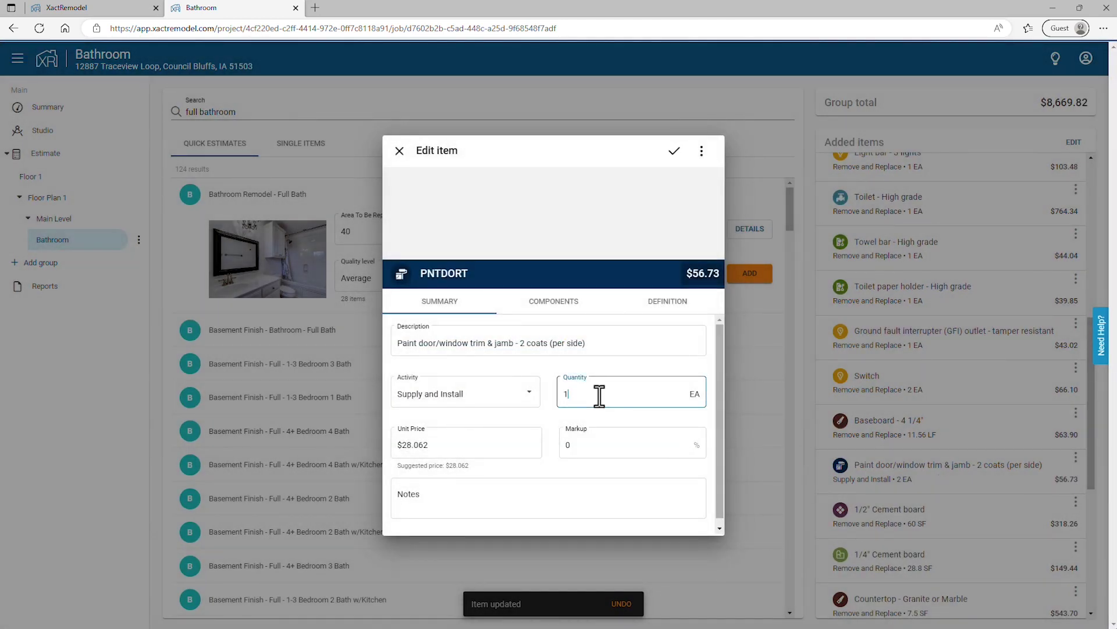
{"action": "type", "text": "1"}
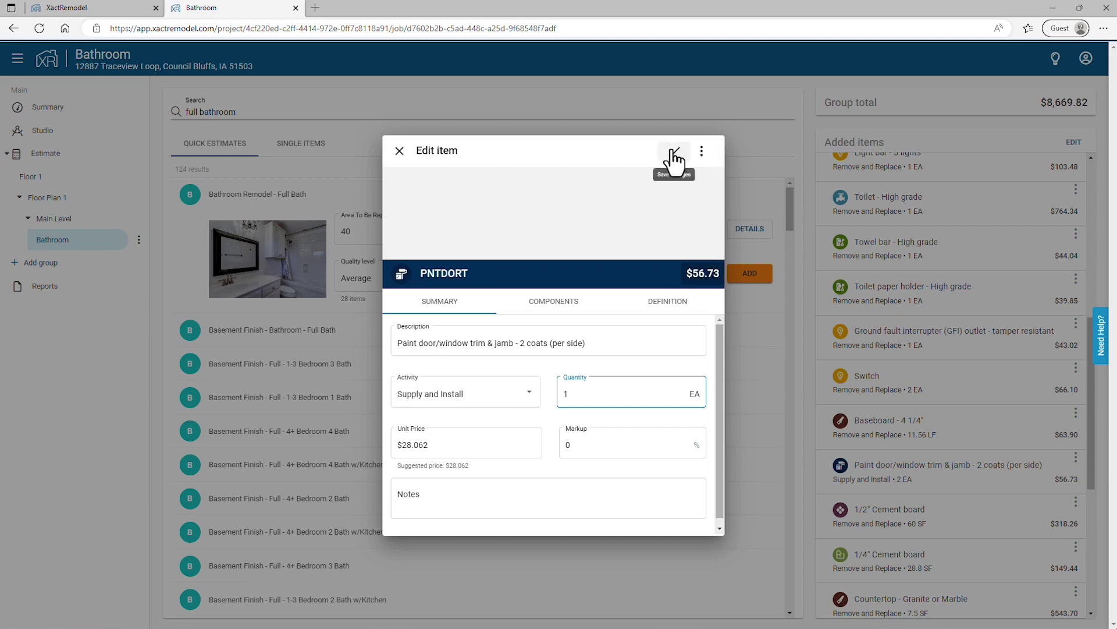
{"action": "left_click", "coordinate": [673, 152]}
{"action": "left_click", "coordinate": [676, 152]}
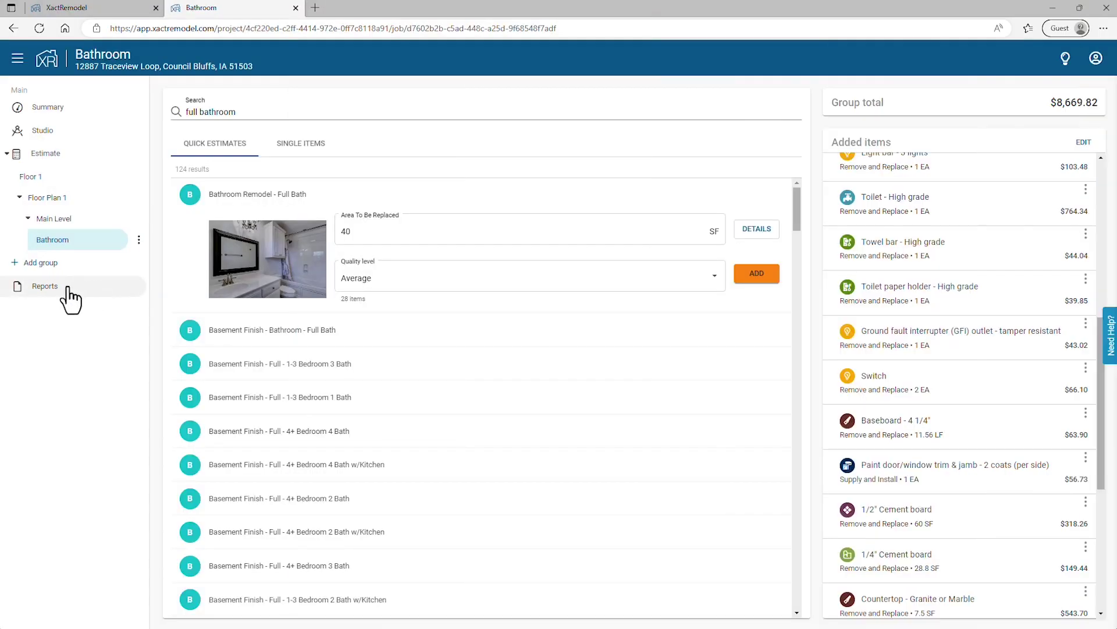
- Open the proposal report from the project's reports
{"action": "left_click", "coordinate": [66, 289]}
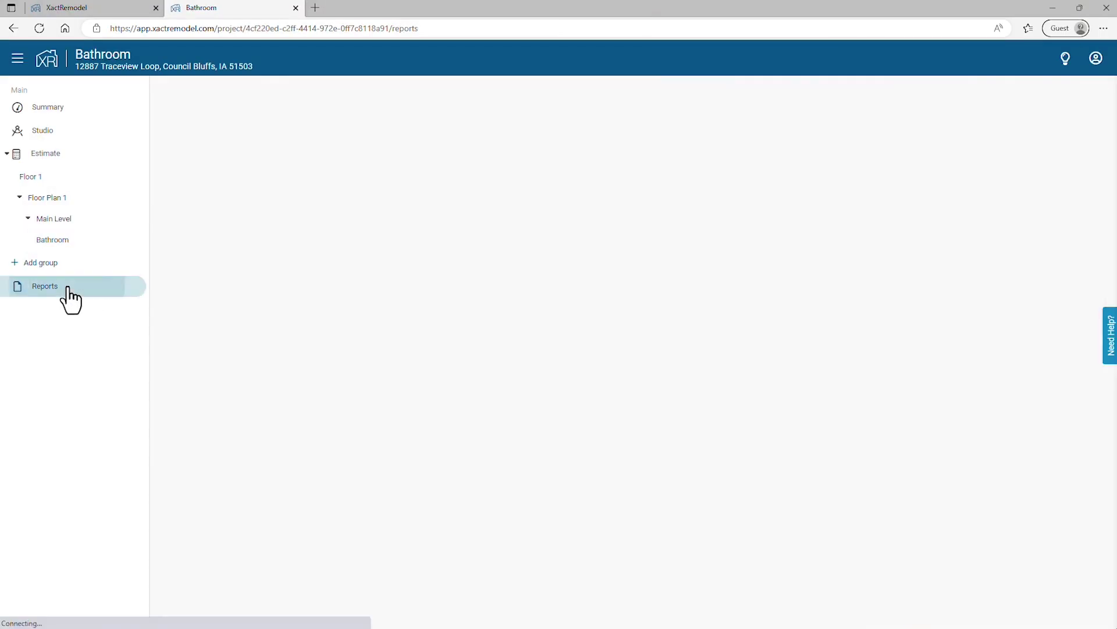
{"action": "left_click", "coordinate": [188, 212]}
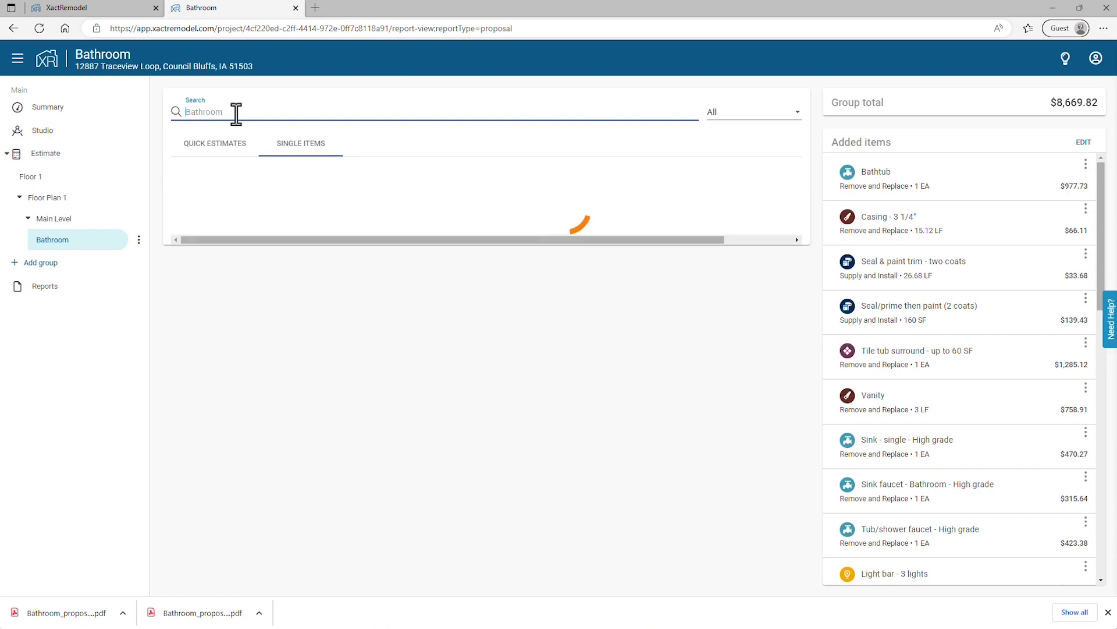
- Search the Bathroom group's single items for "floor protection" and add 96 SF of "Floor protection - plastic and tape - 10 mil"
{"action": "type", "text": "oor p"}
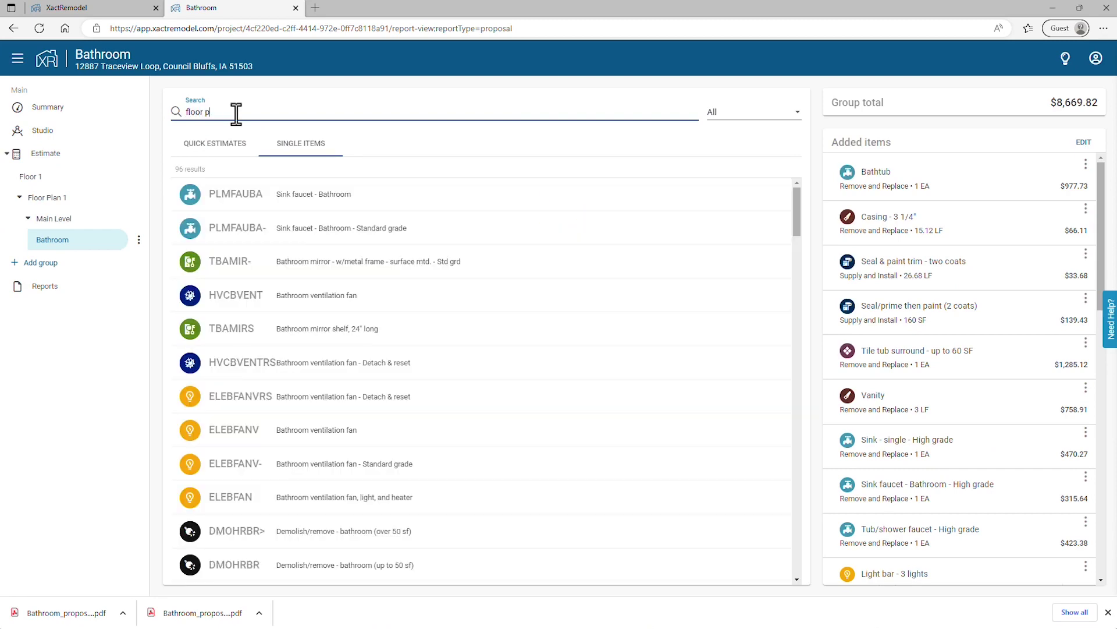
{"action": "type", "text": "rotection"}
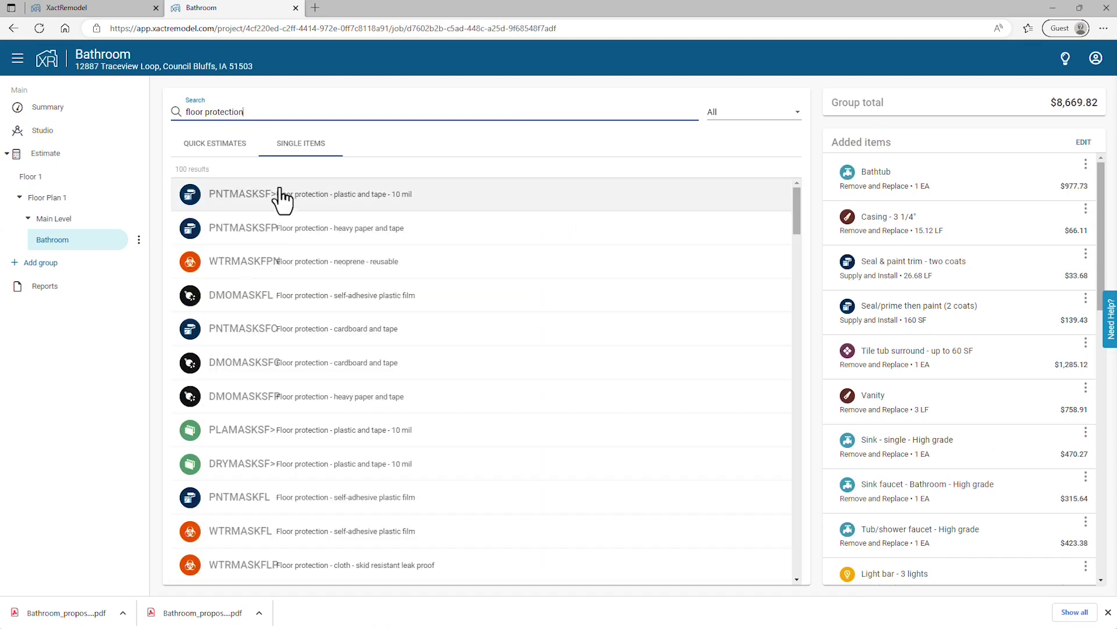
{"action": "left_click", "coordinate": [283, 197]}
{"action": "type", "text": "96"}
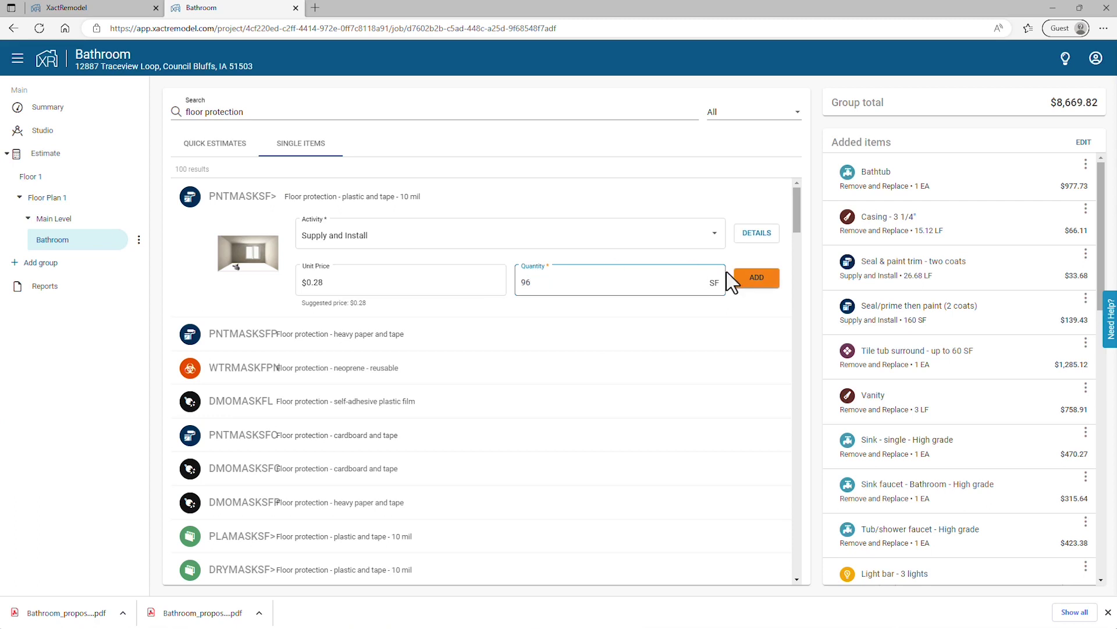
{"action": "left_click", "coordinate": [753, 279]}
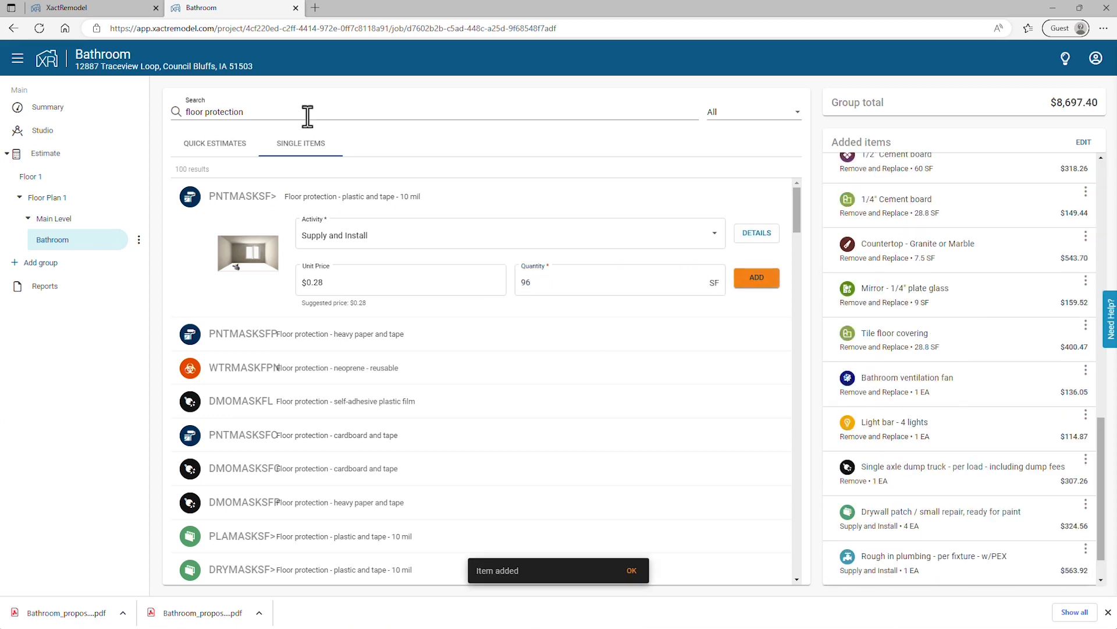
- Search the single items for "plywood"
{"action": "type", "text": "plywood"}
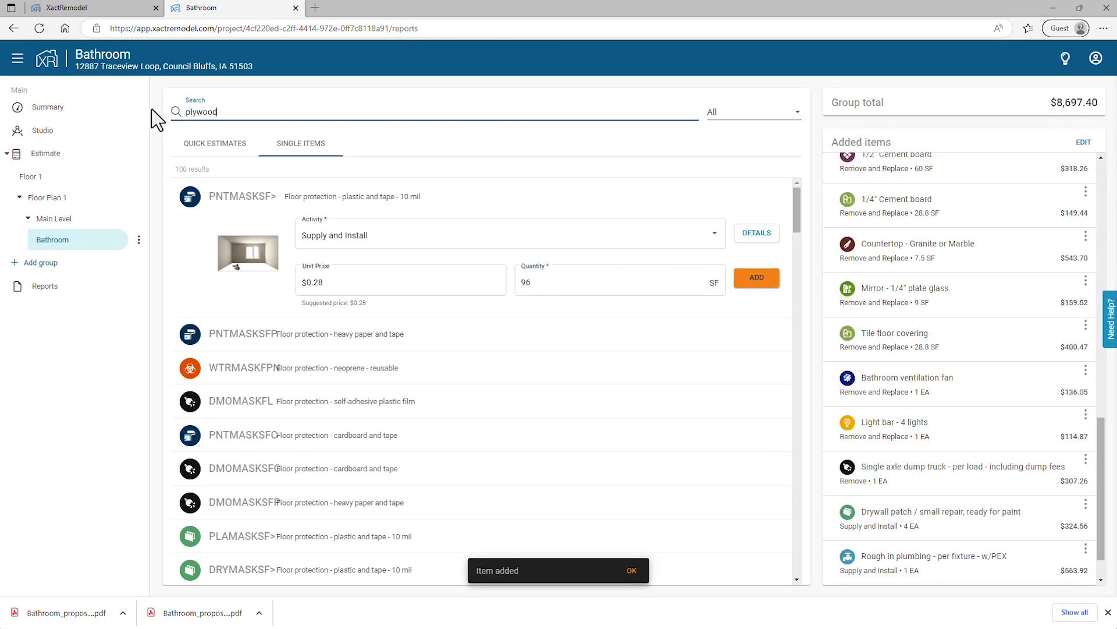